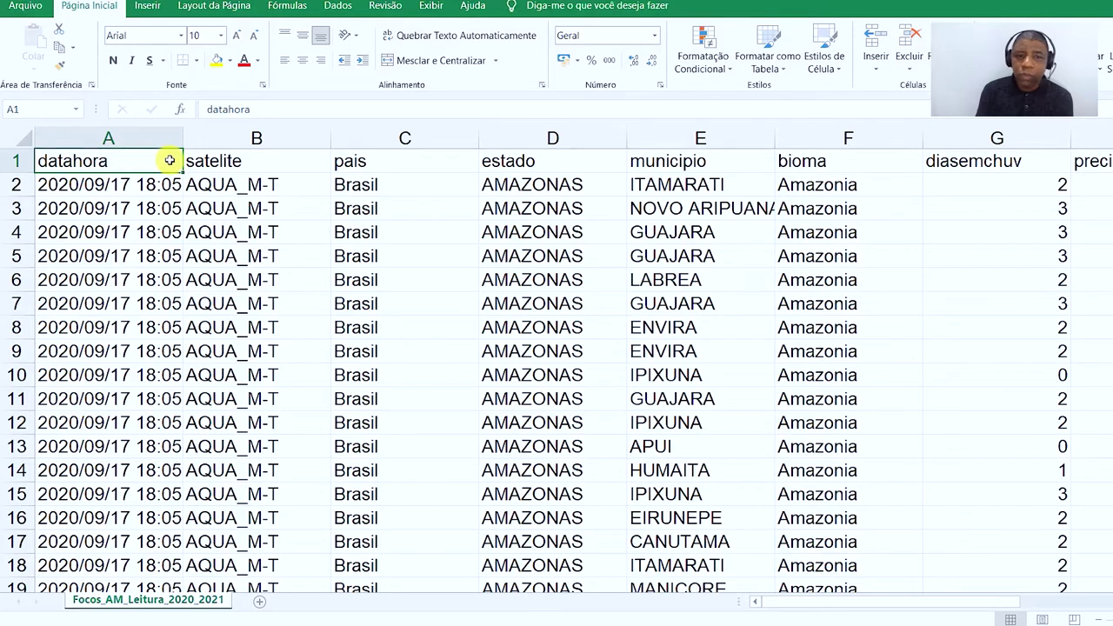
Step: Review the column headers of the Focos_AM_Leitura_2020_2021 sheet, from datahora through frp
click(199, 159)
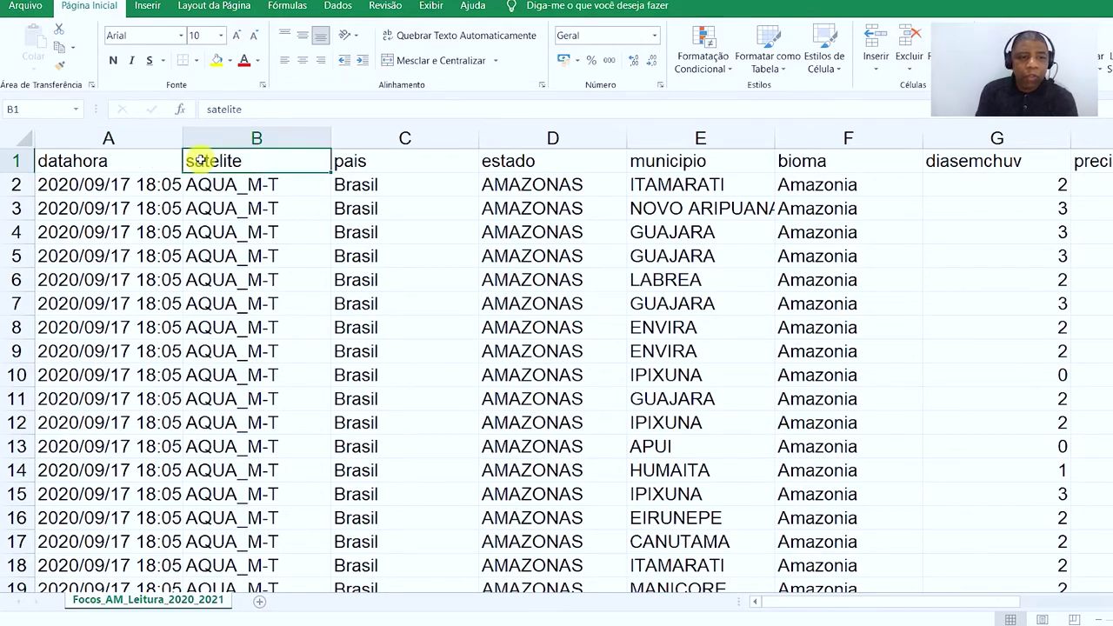
click(453, 167)
click(570, 165)
click(699, 170)
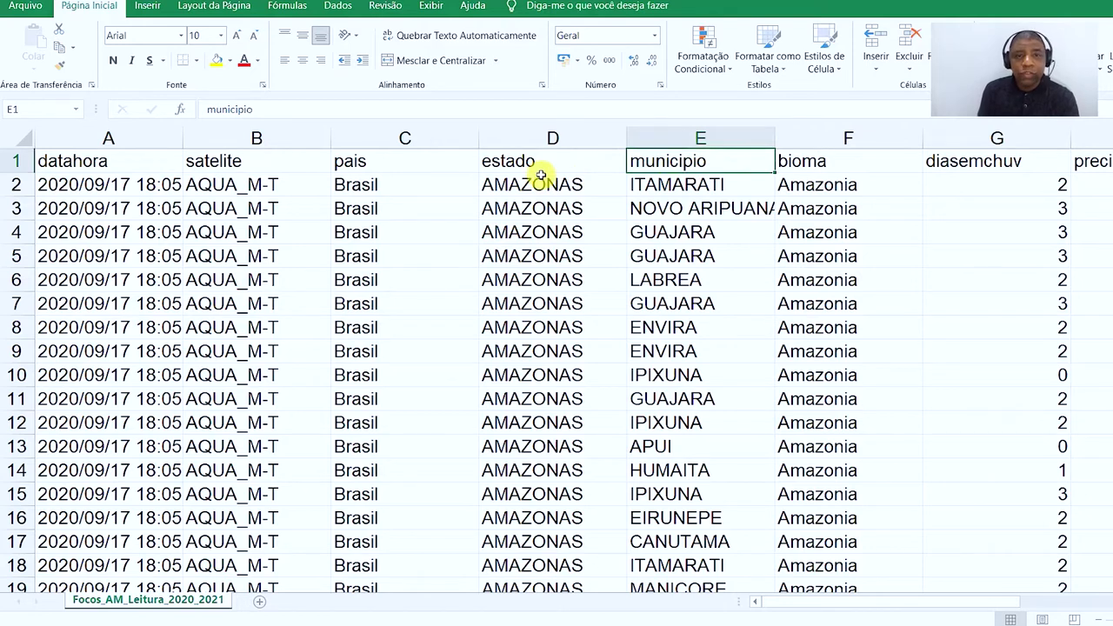
click(163, 165)
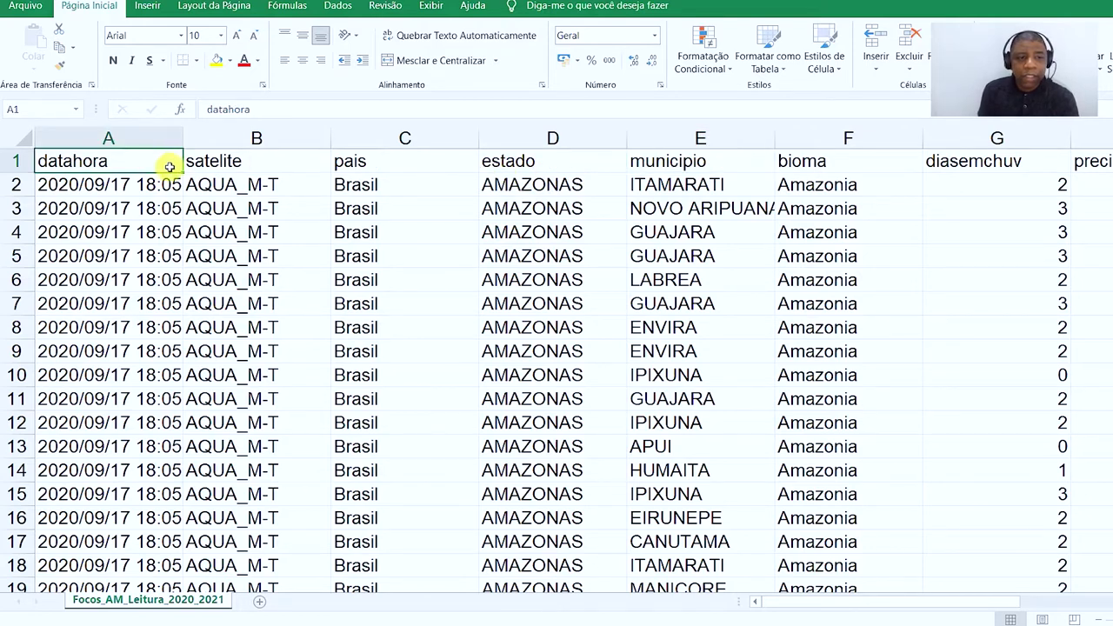
click(210, 162)
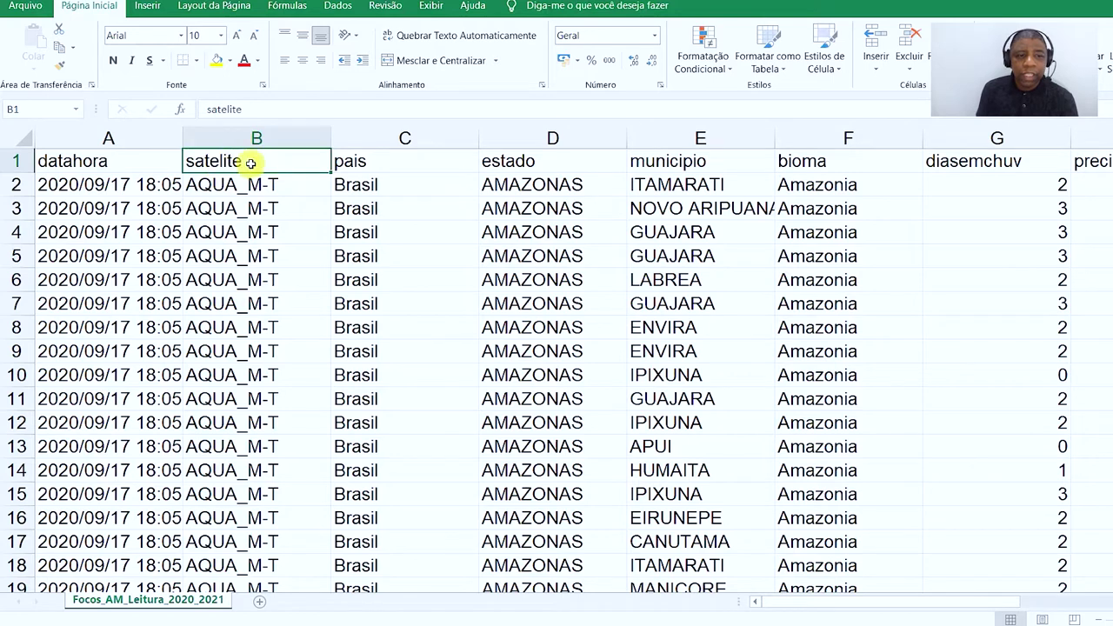
click(397, 164)
click(665, 163)
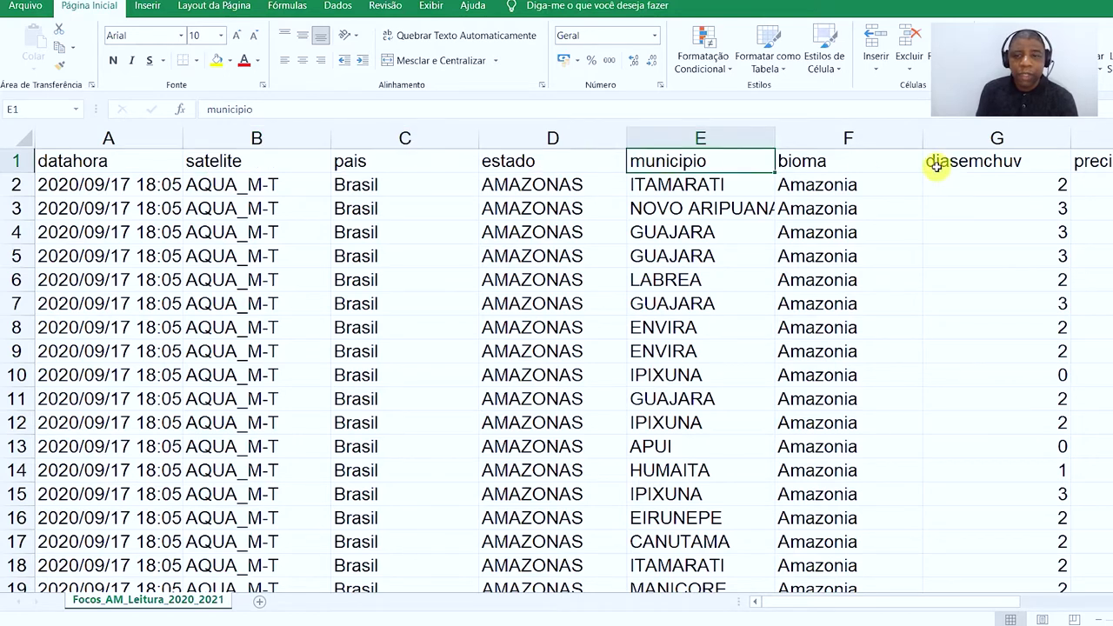
key(ctrl+Right)
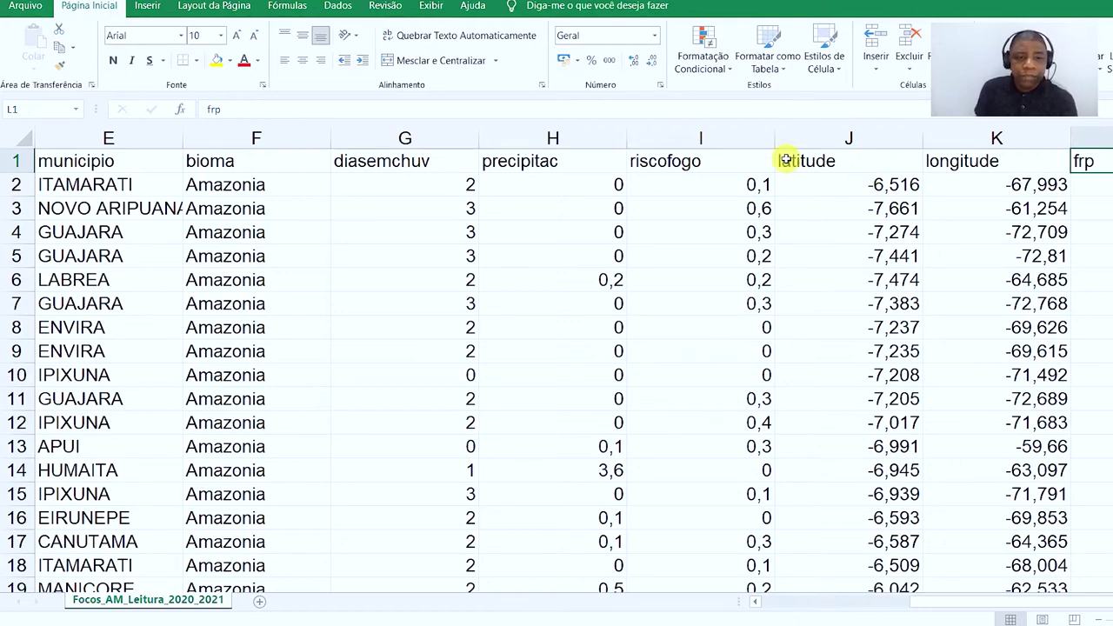
click(520, 160)
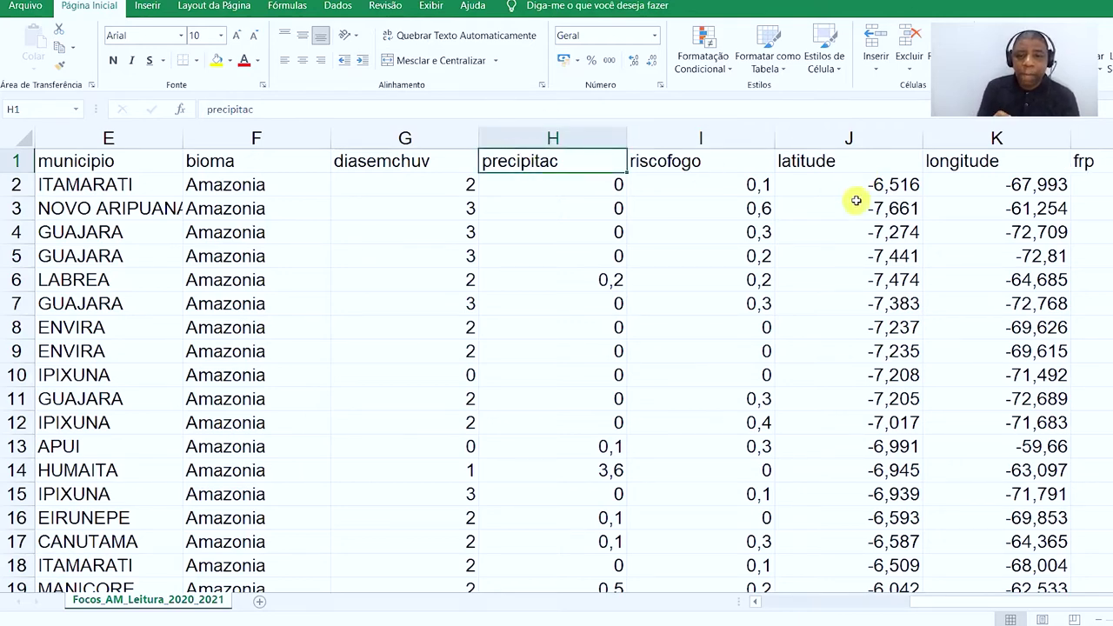
drag(922, 606, 738, 583)
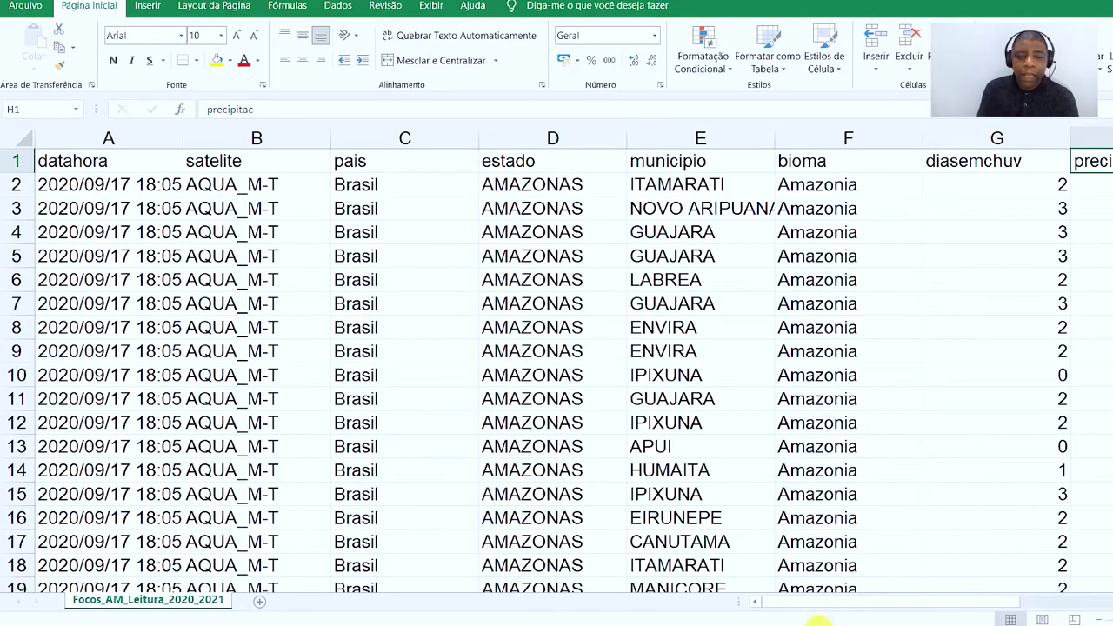
drag(809, 605, 989, 619)
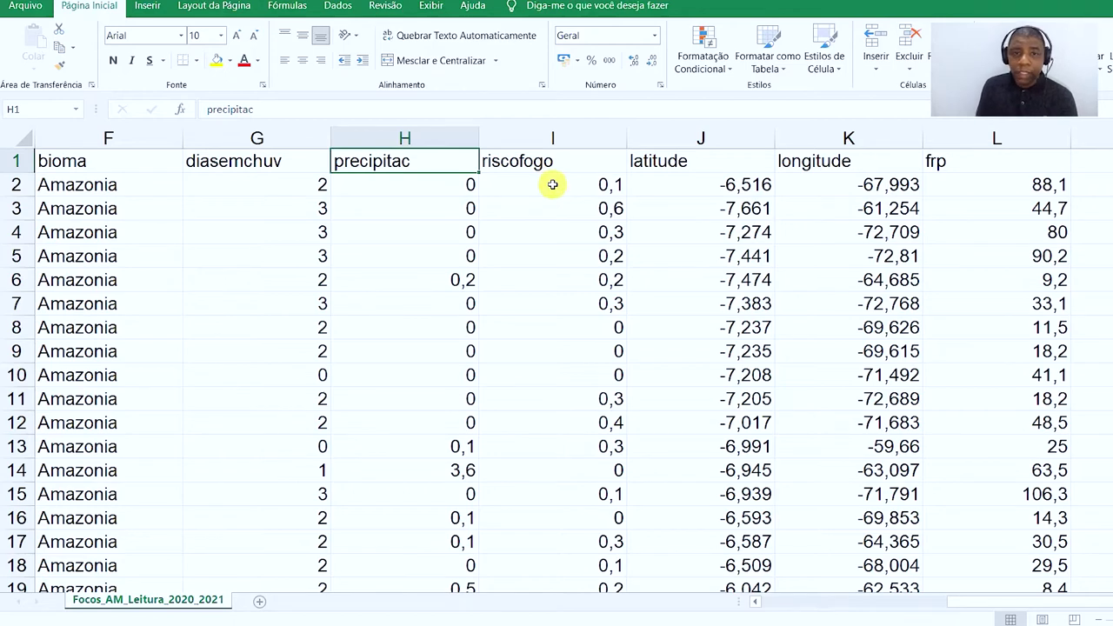
Step: Examine the latitude and longitude columns and how their coordinates are written across the records
click(666, 163)
click(706, 139)
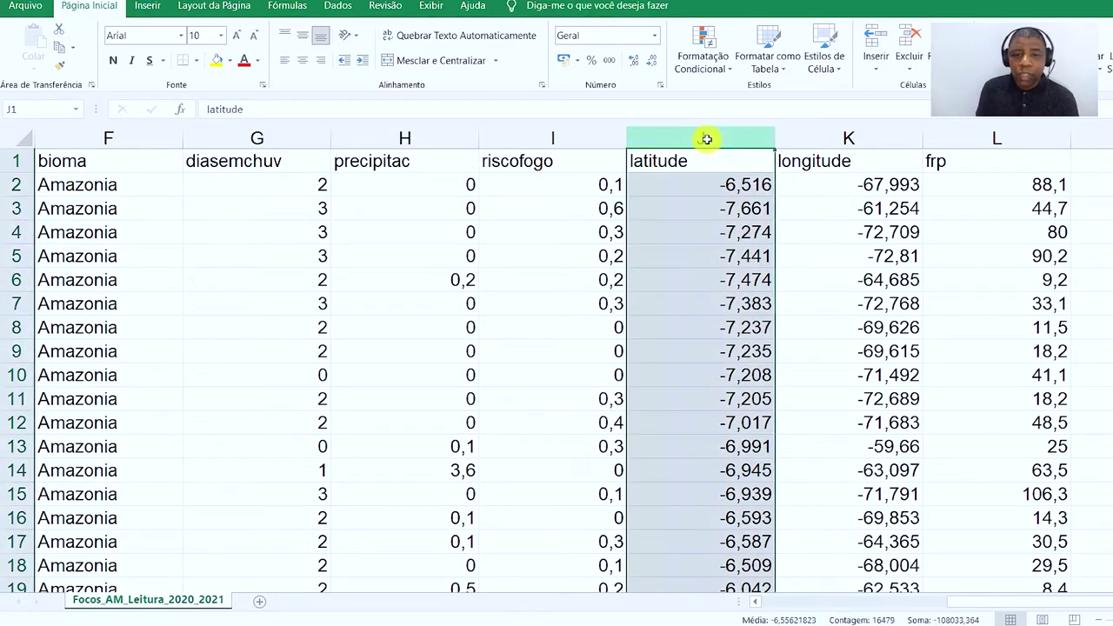
click(819, 157)
click(793, 138)
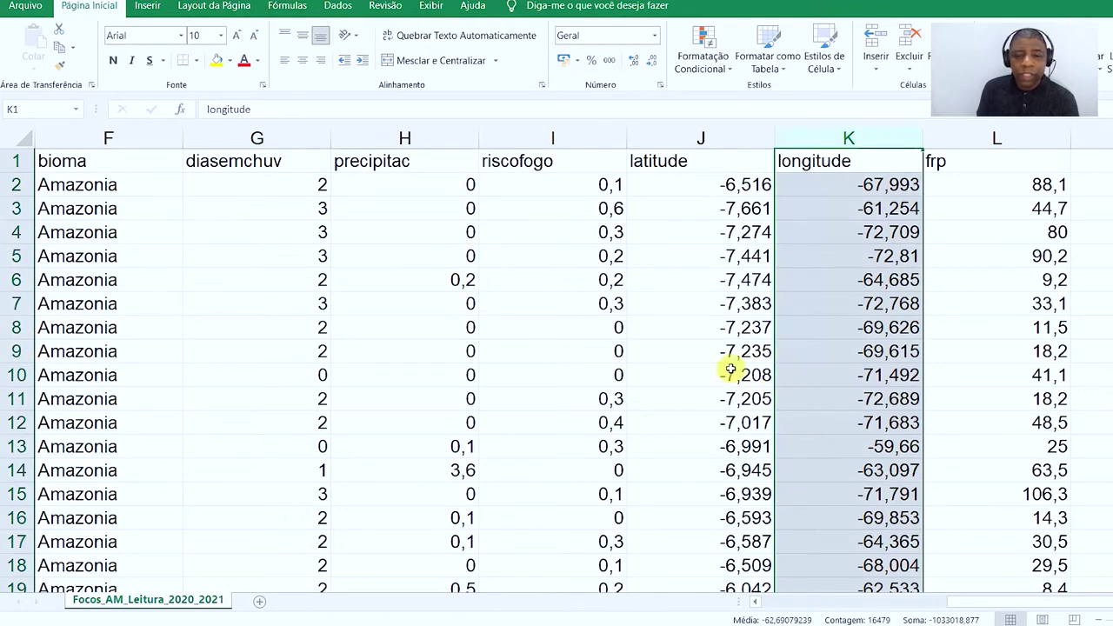
click(707, 160)
click(708, 142)
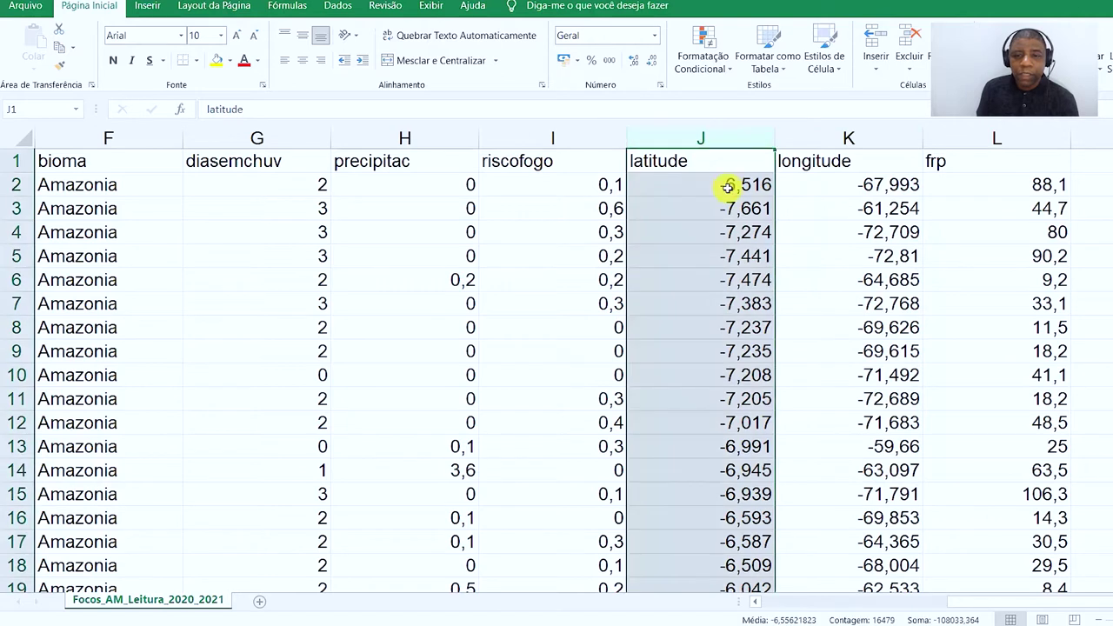
click(807, 146)
click(708, 184)
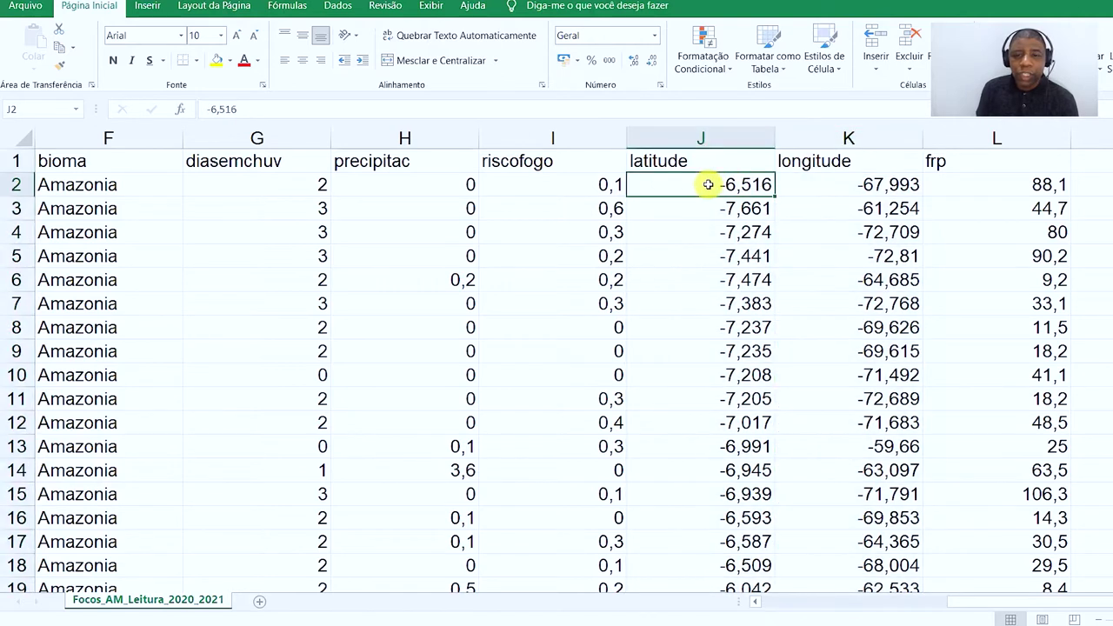
click(874, 196)
click(783, 207)
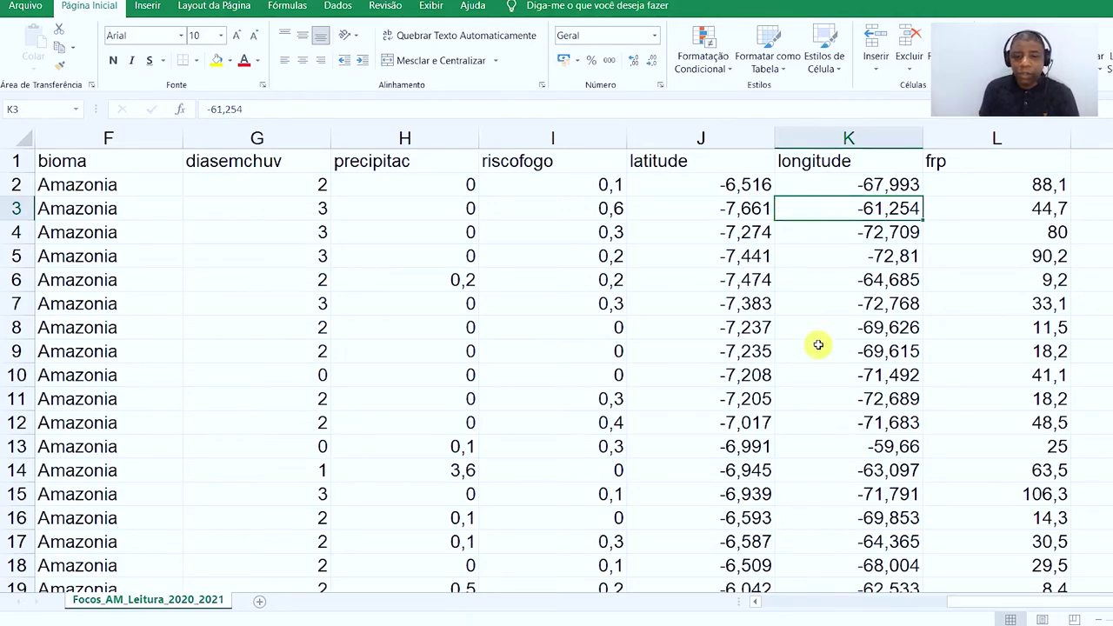
scroll(817, 345, down, 18)
scroll(816, 344, down, 1)
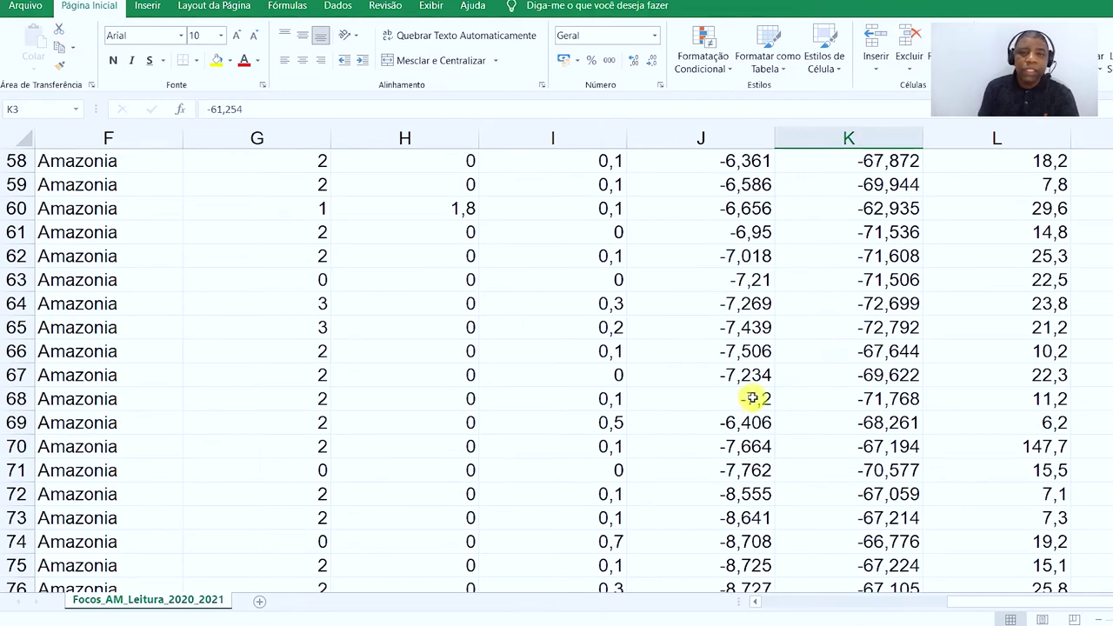
scroll(750, 406, down, 20)
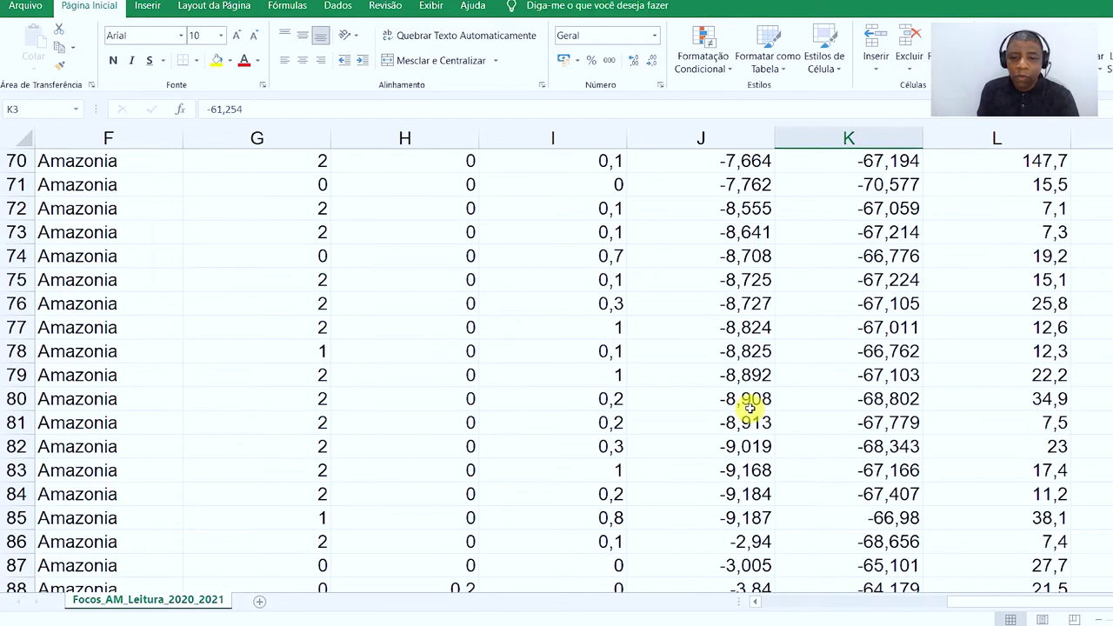
scroll(750, 407, down, 3)
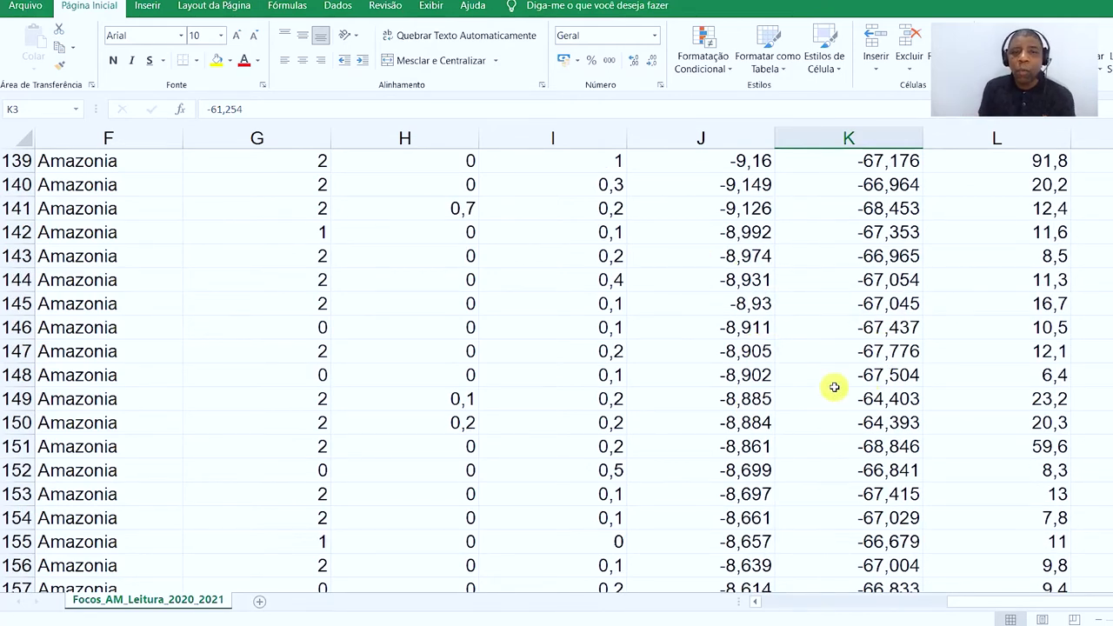
scroll(882, 397, up, 20)
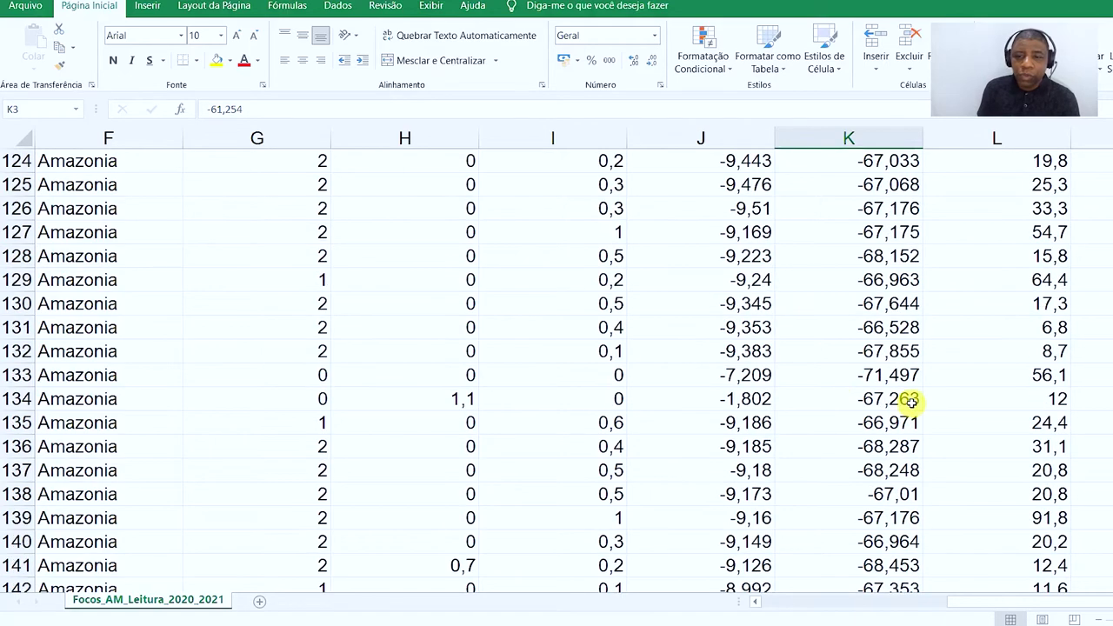
scroll(910, 399, up, 20)
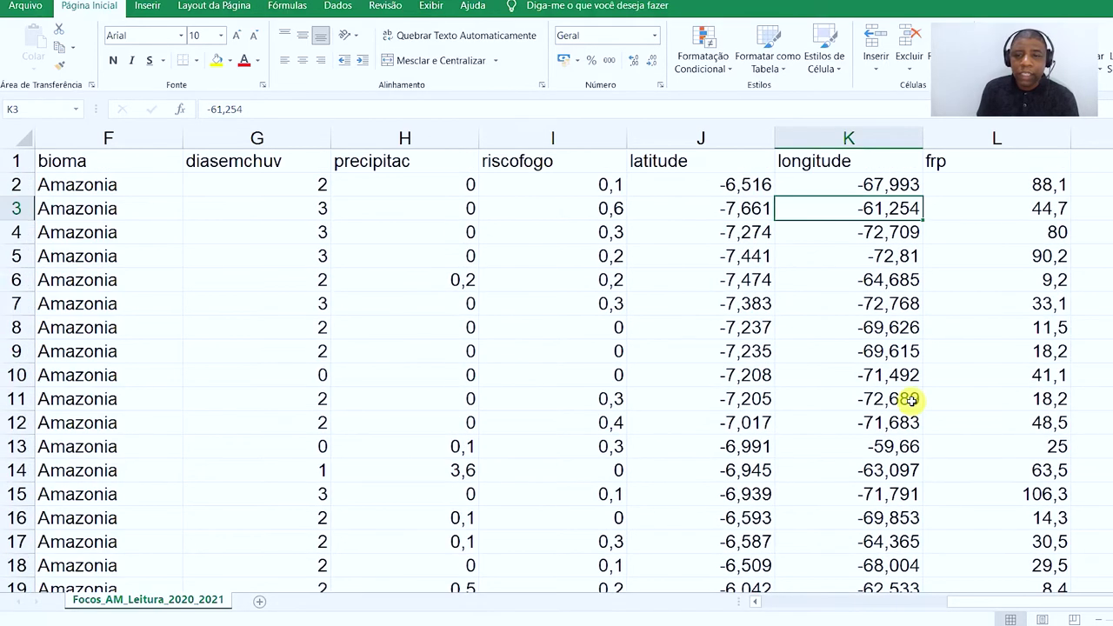
Step: Start saving a copy of the workbook on this PC with the file type CSV UTF-8 (Delimitado por vírgulas)
click(14, 8)
click(76, 225)
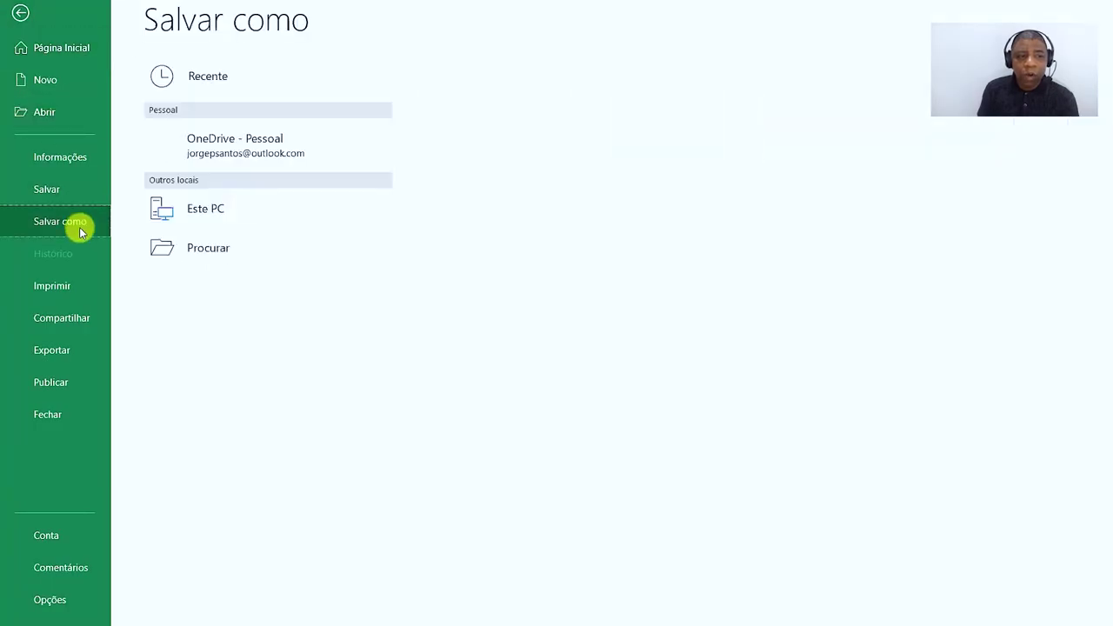
click(273, 218)
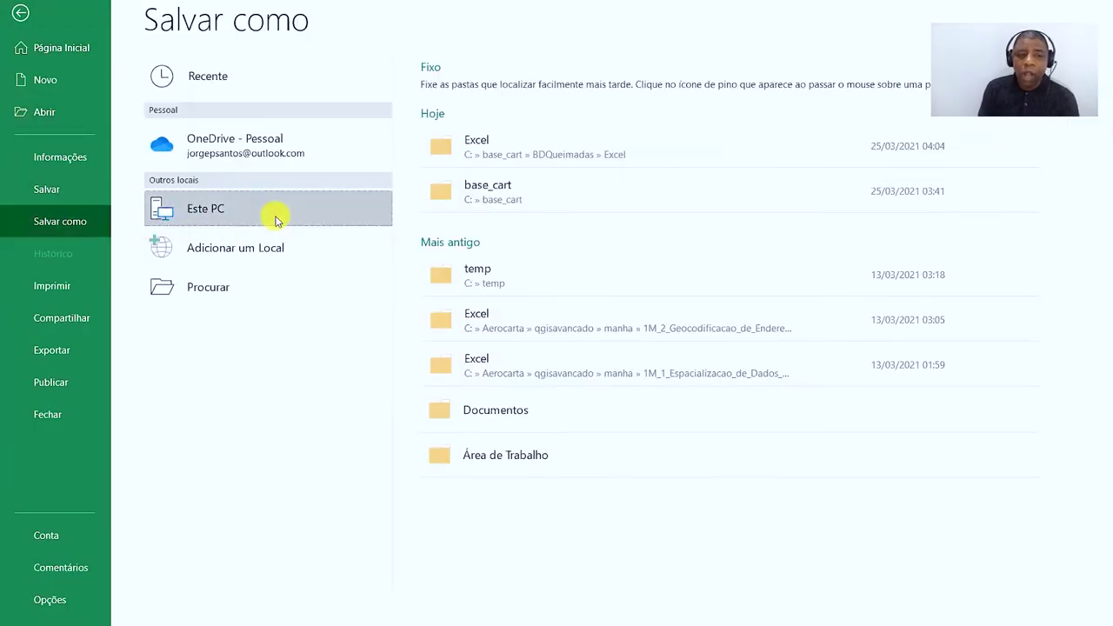
click(373, 215)
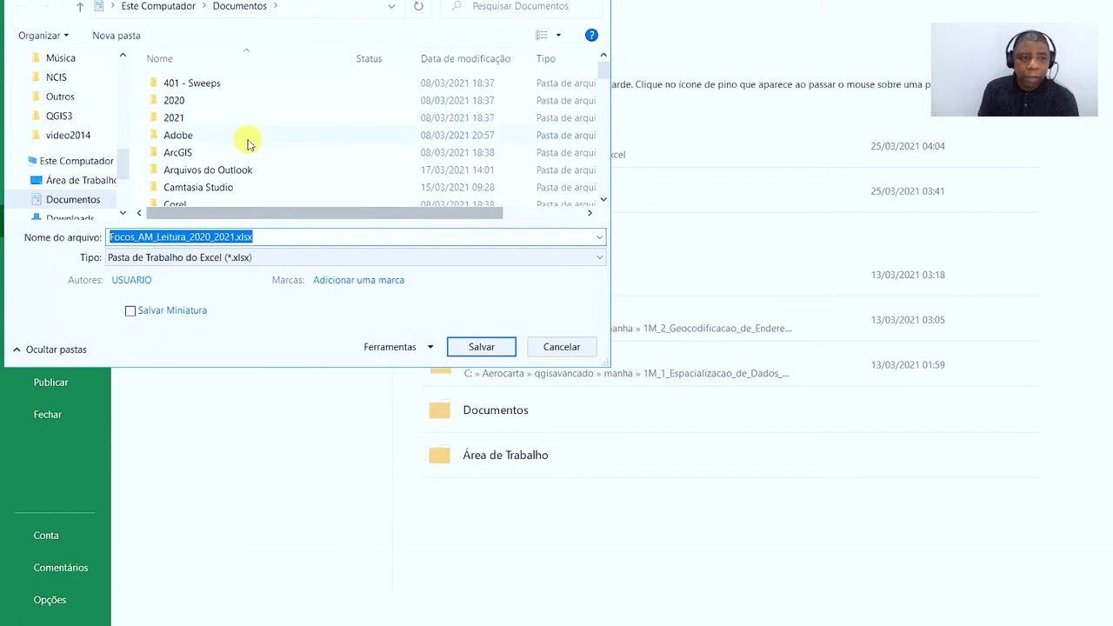
click(273, 257)
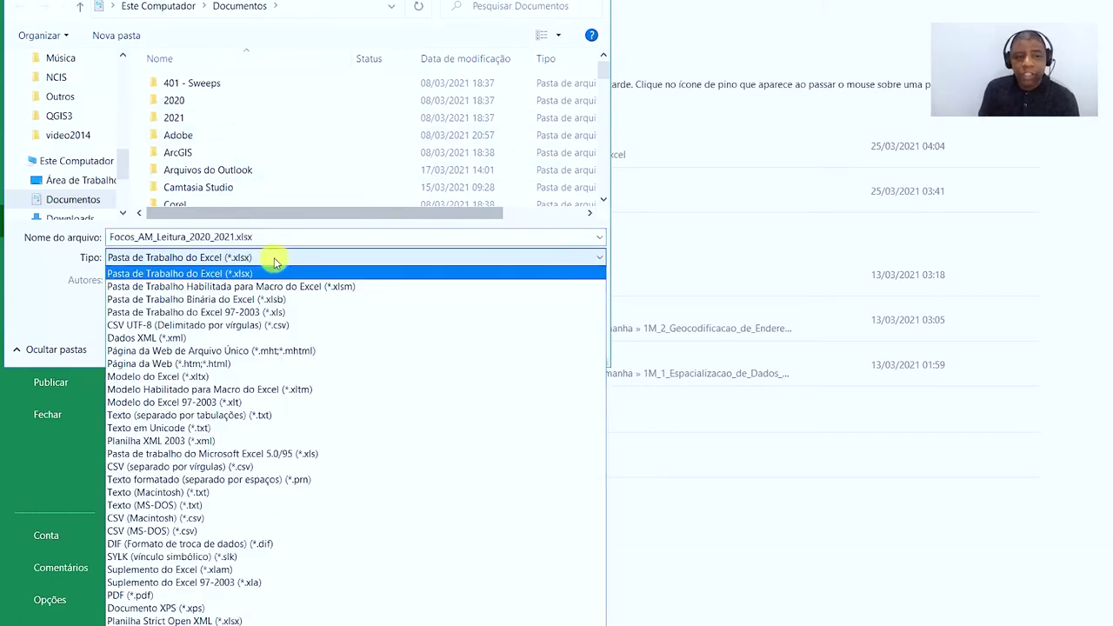
click(302, 325)
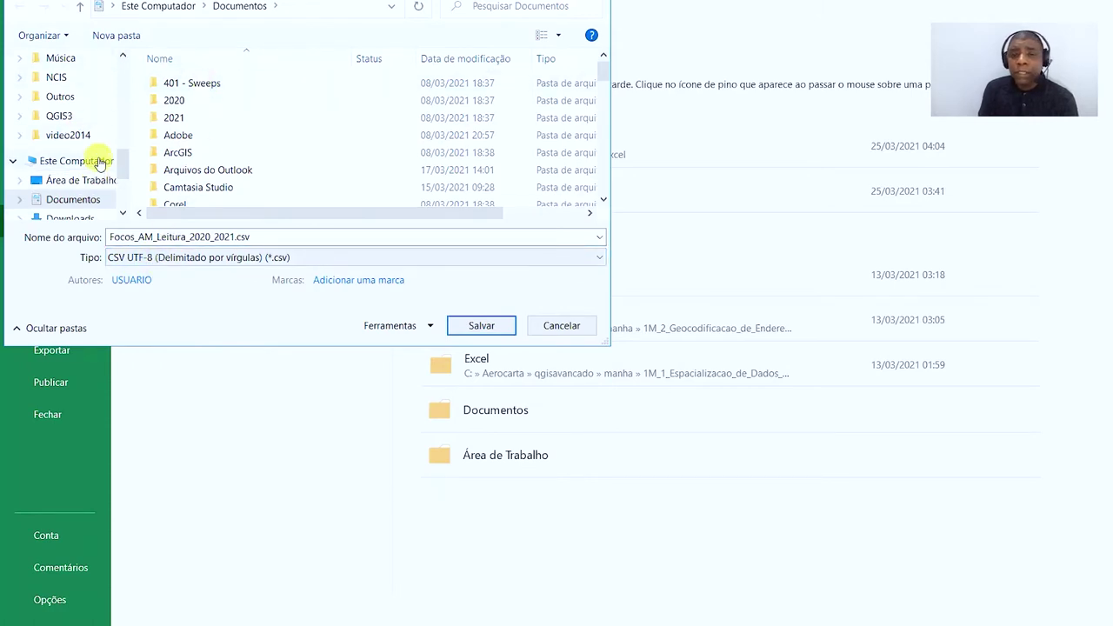
Step: Save the copy as Focos_AM_Leitura_2020_2021.csv in the folder C:\base_cart\BDQueimadas\Excel
scroll(75, 144, down, 2)
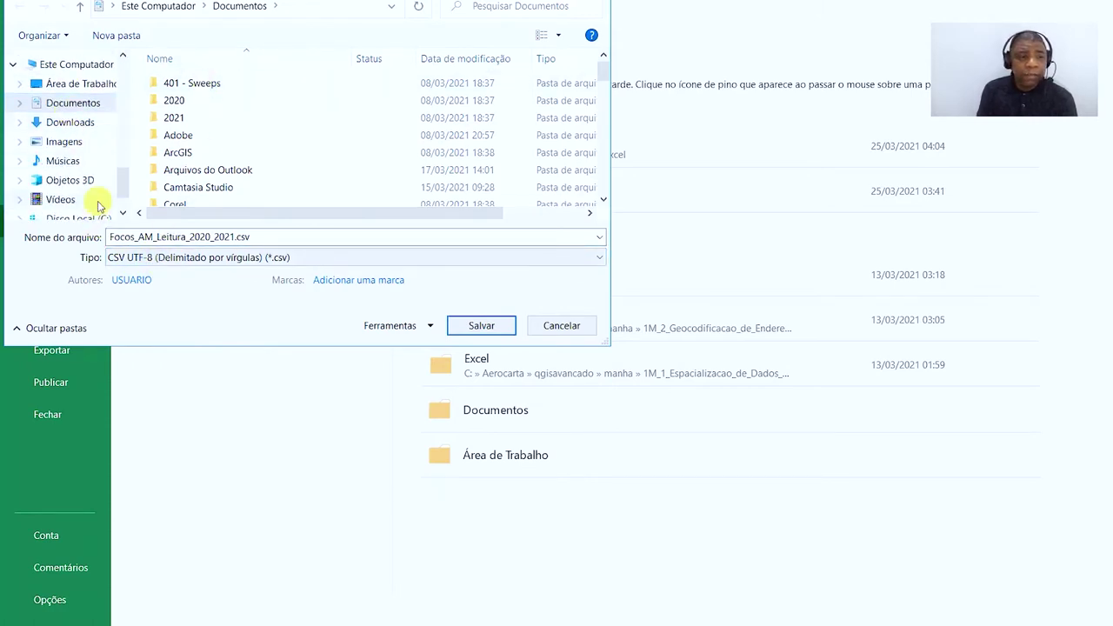
scroll(96, 202, down, 1)
click(93, 200)
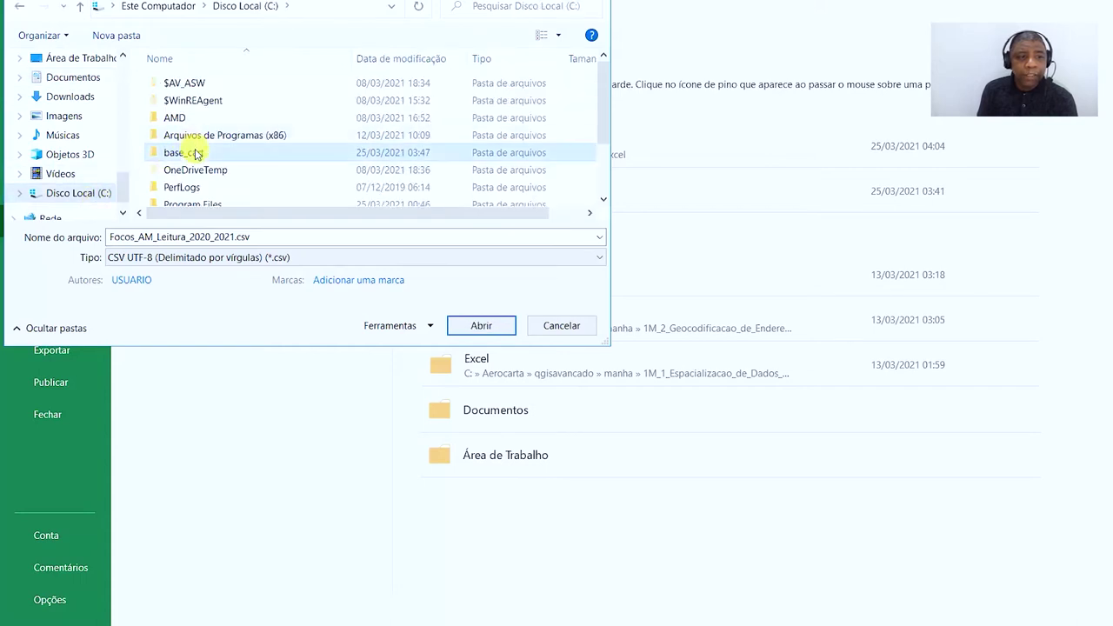
double_click(195, 154)
double_click(175, 82)
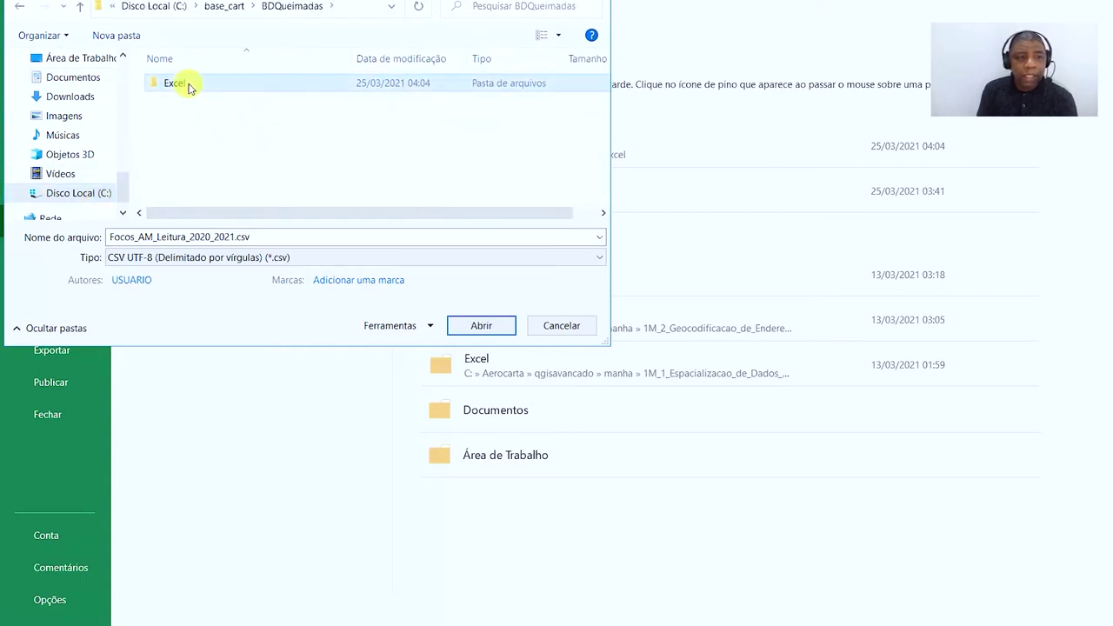
double_click(191, 87)
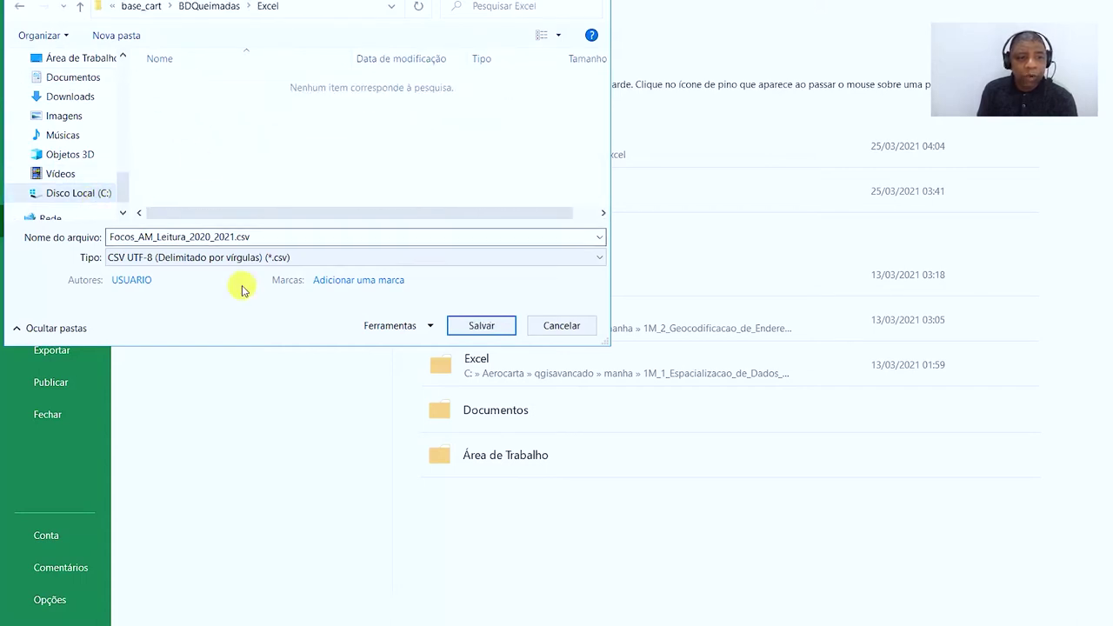
click(481, 326)
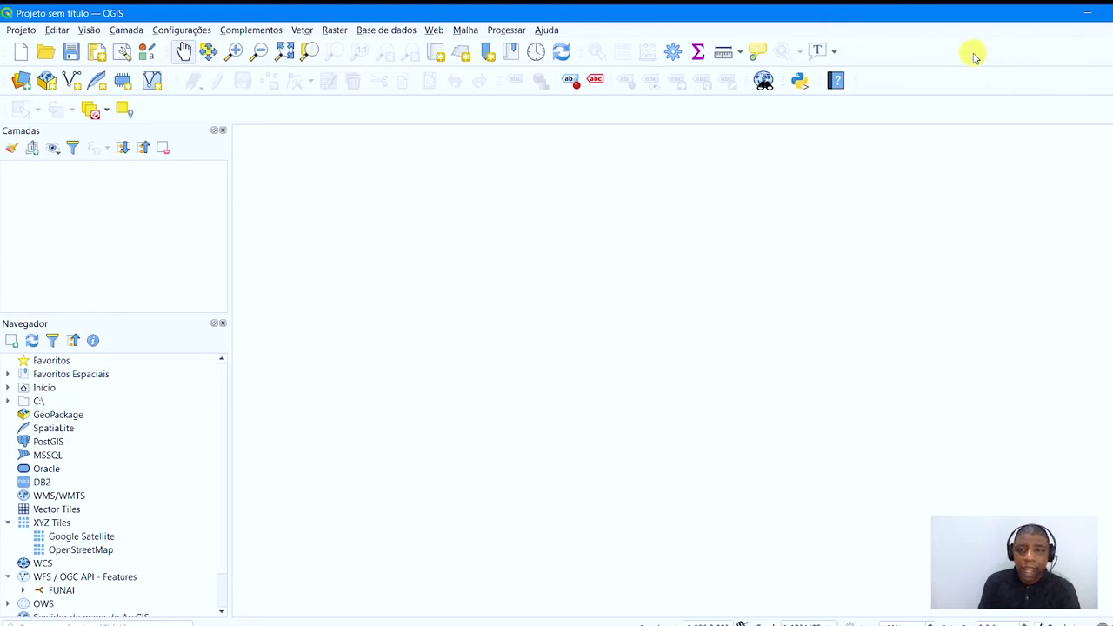
Step: Switch to QGIS and show the Gerenciar camadas toolbar
right_click(943, 55)
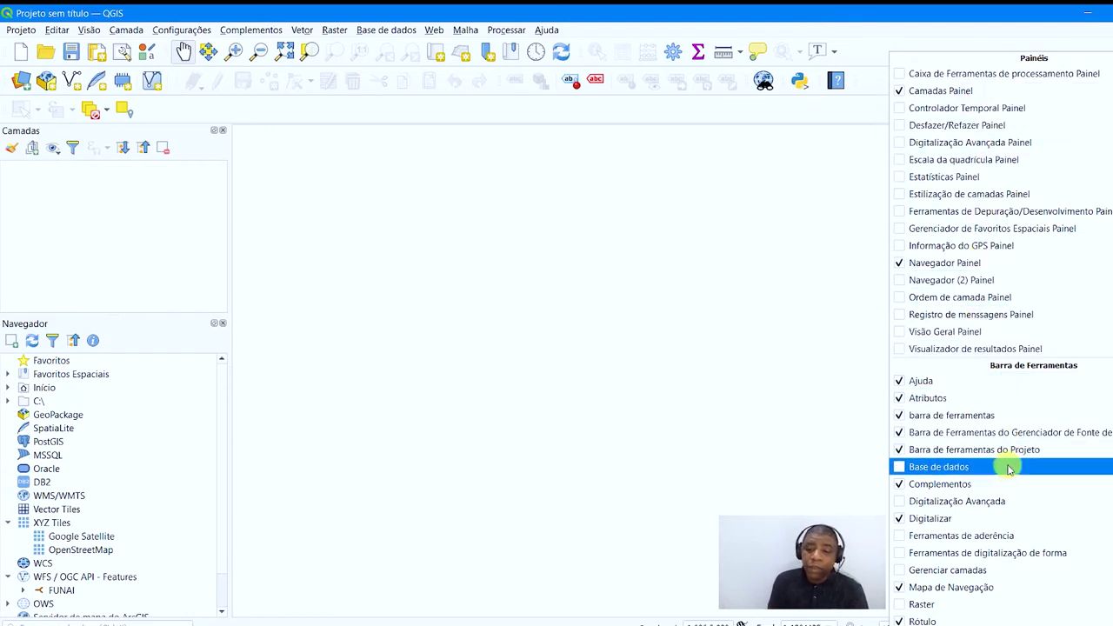
click(1004, 574)
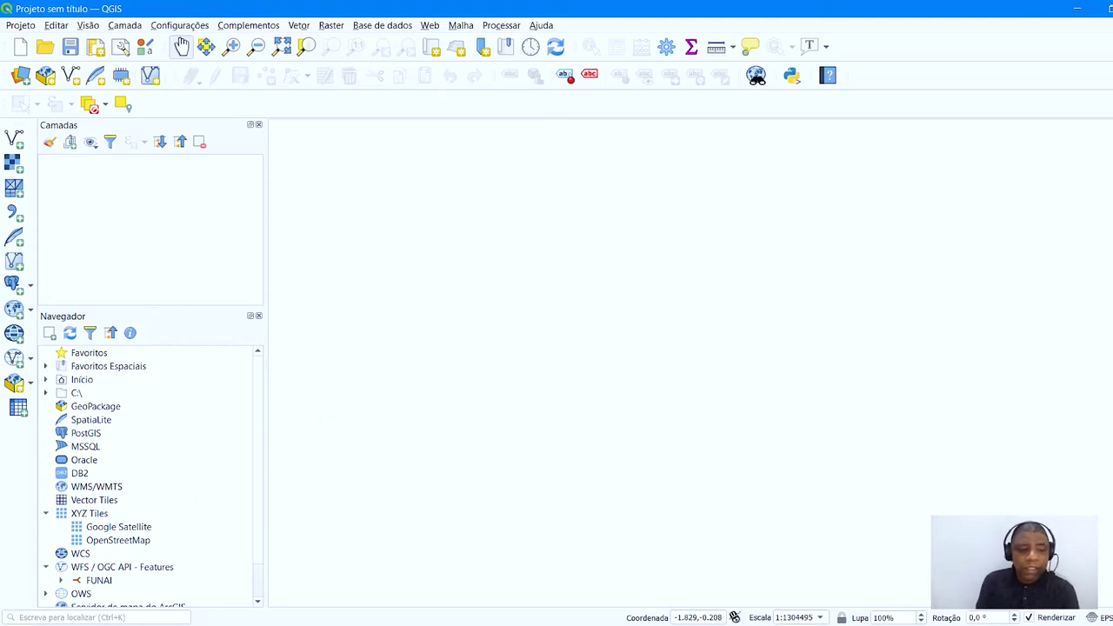
Step: Switch to File Explorer and open Focos_AM_Leitura_2020_2021.csv from the Excel folder with Bloco de notas
click(141, 622)
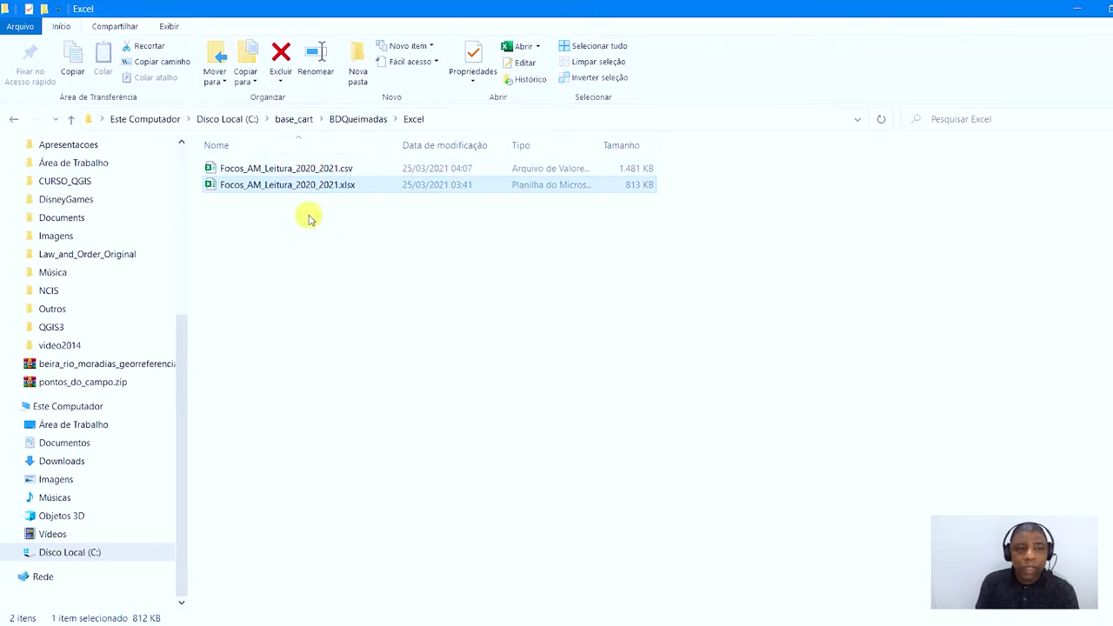
click(332, 170)
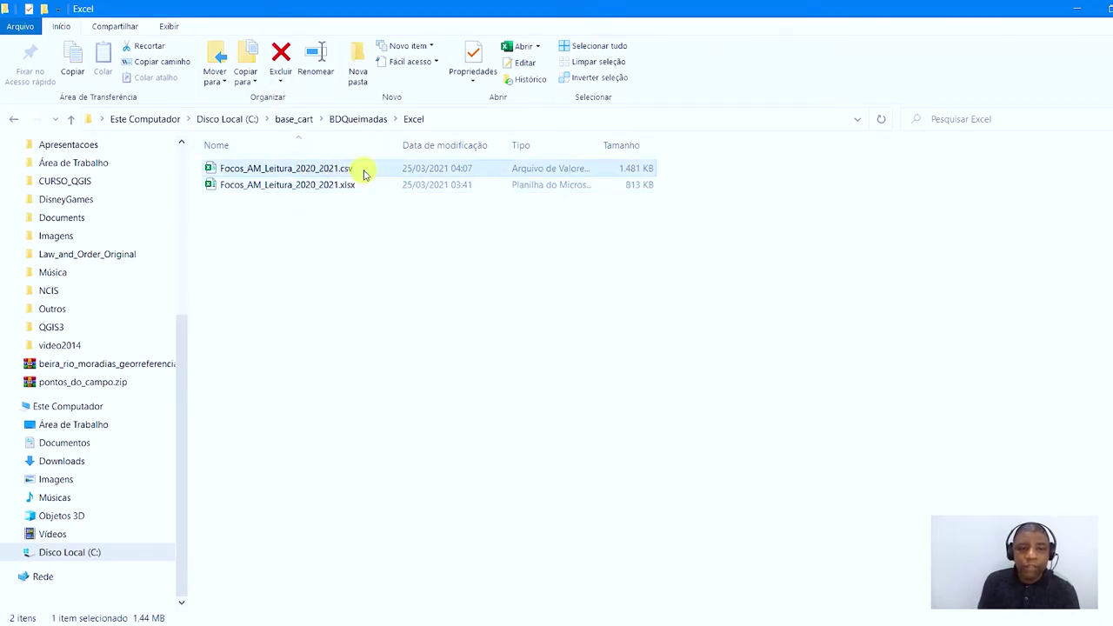
right_click(364, 172)
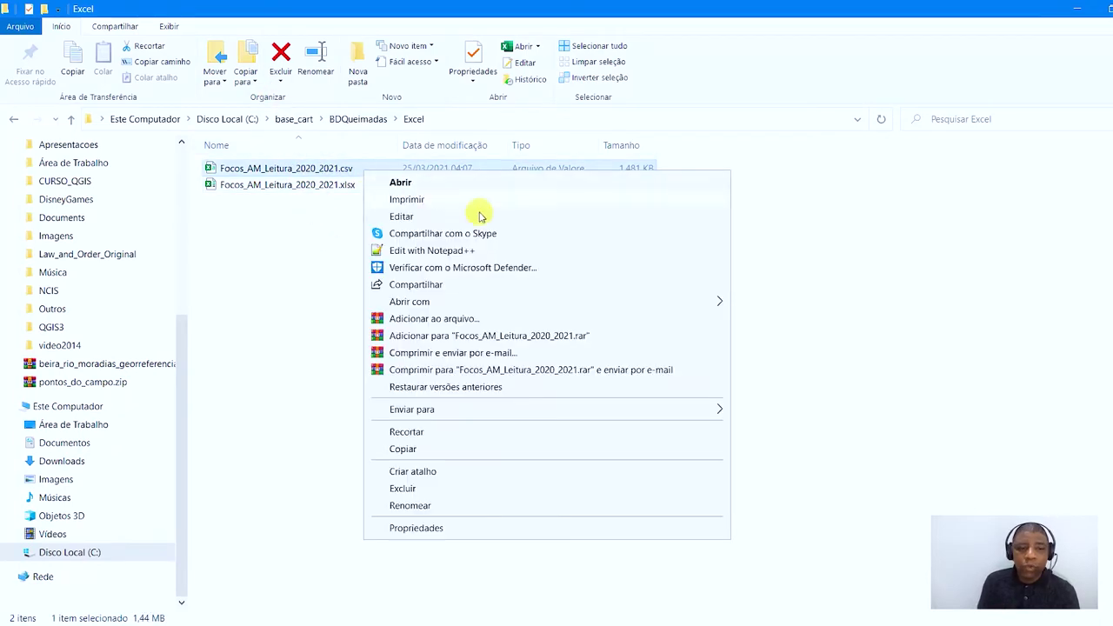
mouse_move(660, 300)
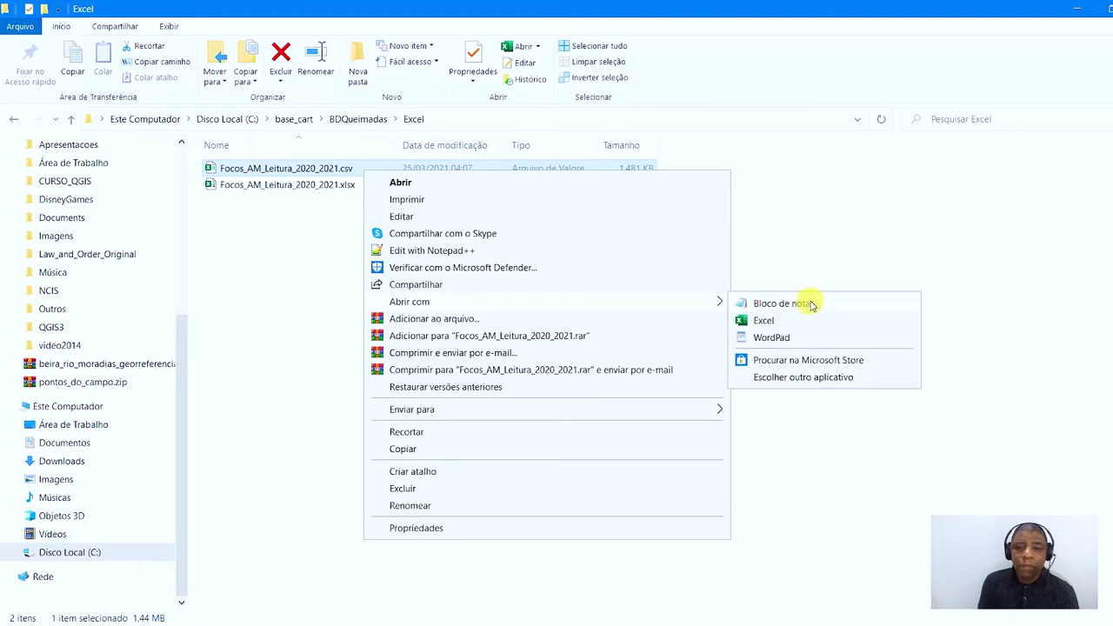
click(816, 306)
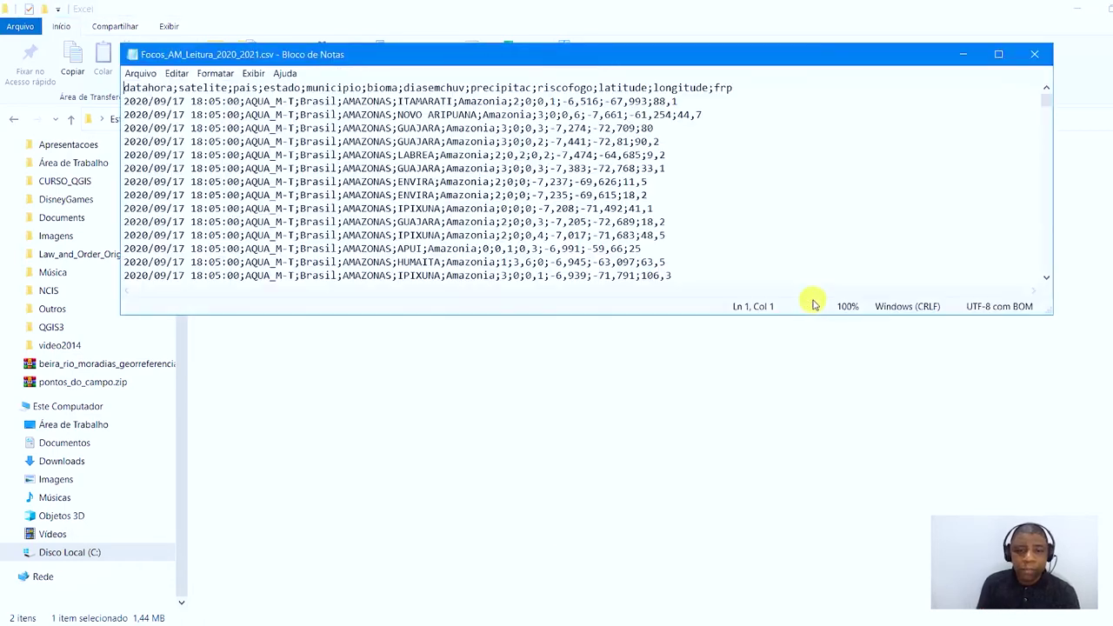
drag(314, 54, 432, 163)
drag(234, 148, 519, 77)
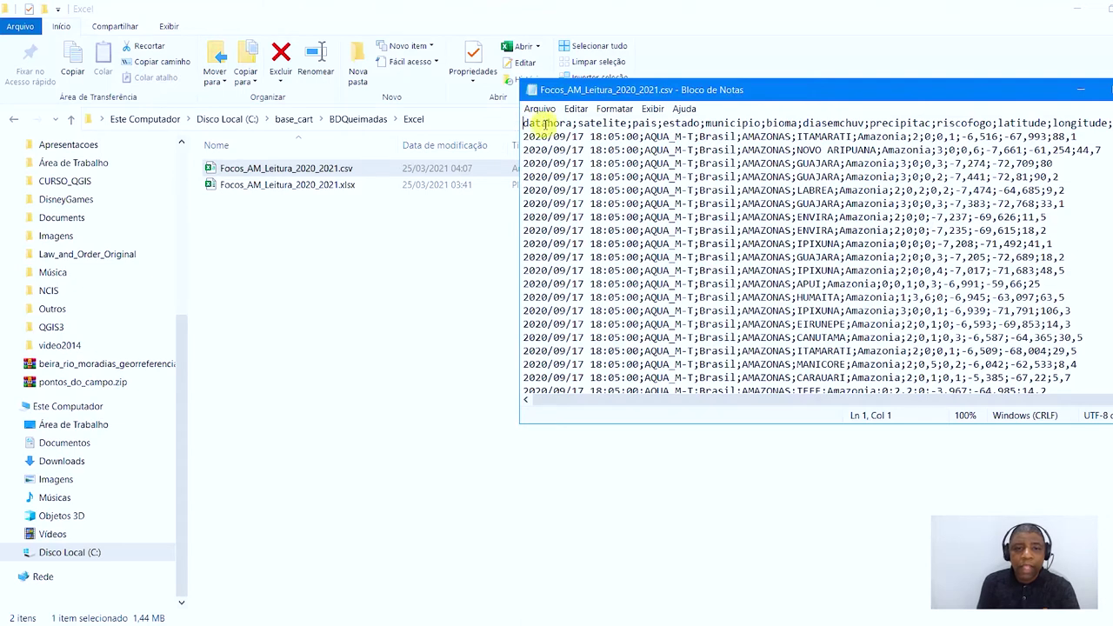
Step: Examine which character separates the field names in the CSV's header line, and close the text file
click(576, 123)
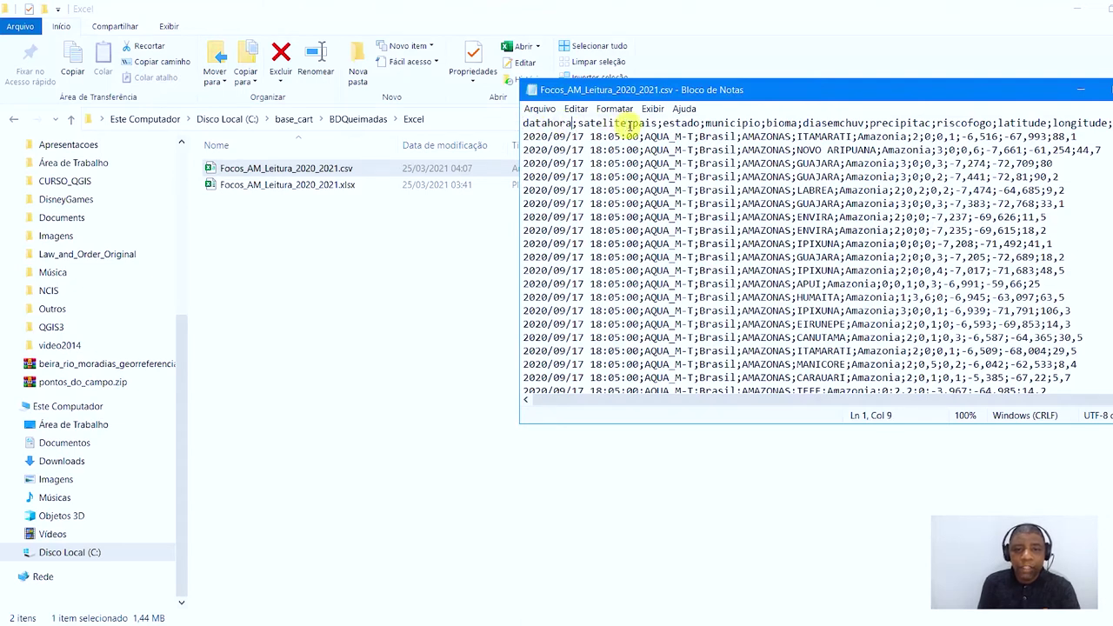
click(658, 123)
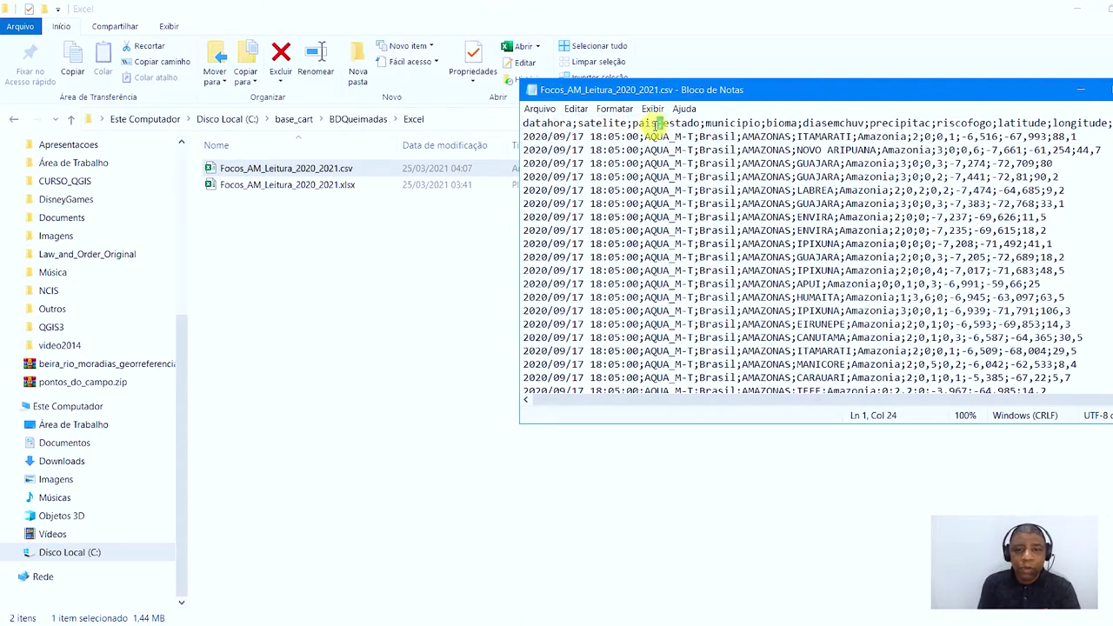
click(575, 127)
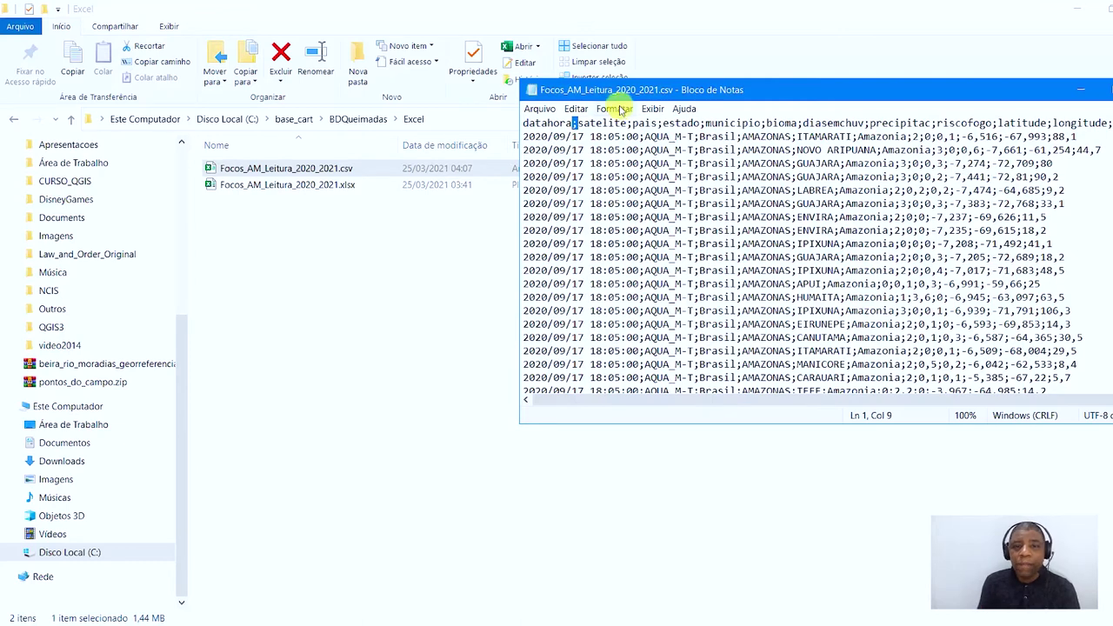
drag(641, 93, 437, 176)
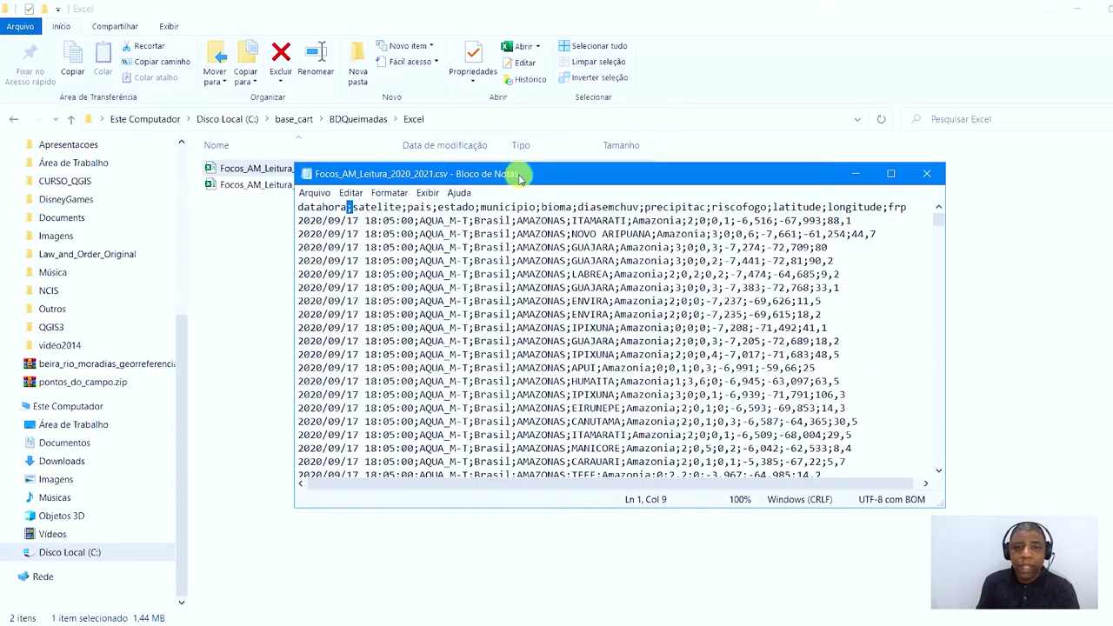
click(927, 174)
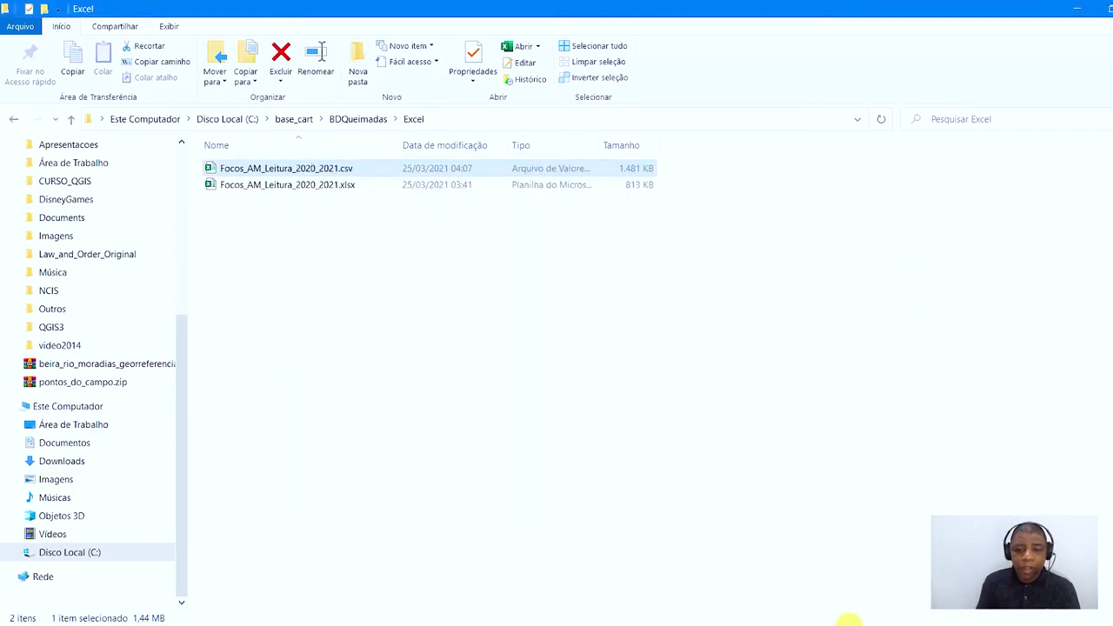
Step: Switch to QGIS and choose Focos_AM_Leitura_2020_2021.csv from BDQueimadas\Excel as the source of a new delimited text layer
key(alt+Tab)
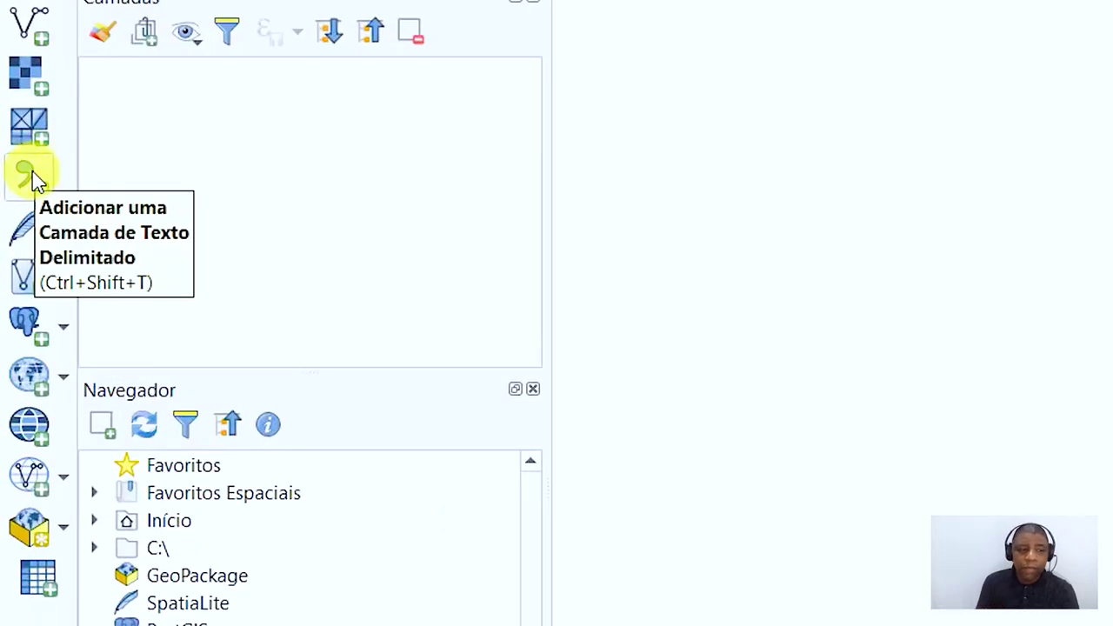
click(26, 176)
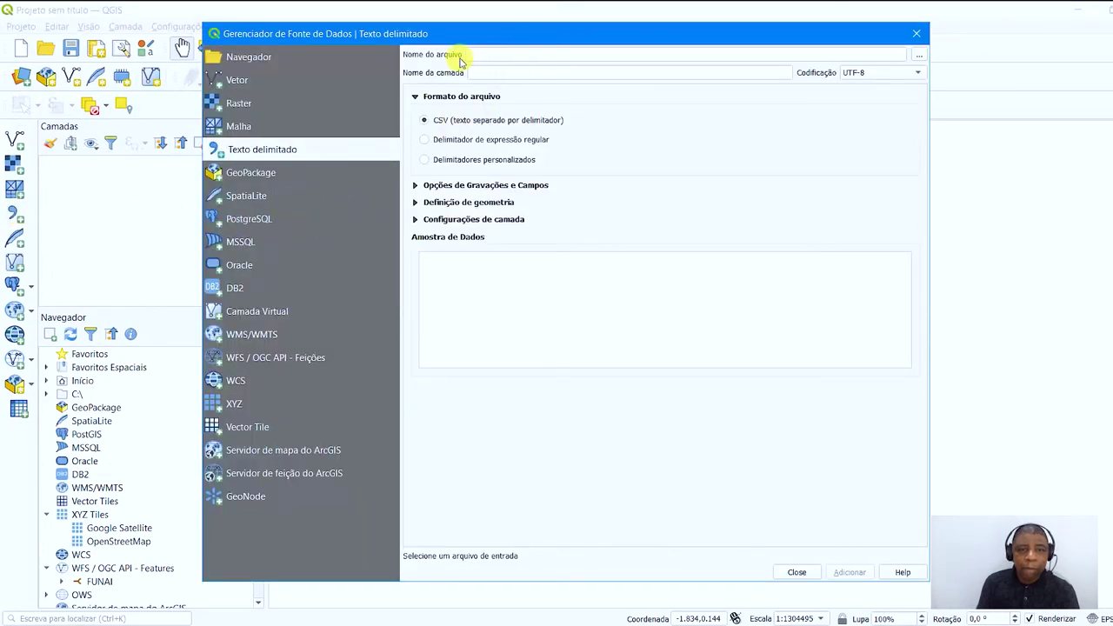
click(919, 55)
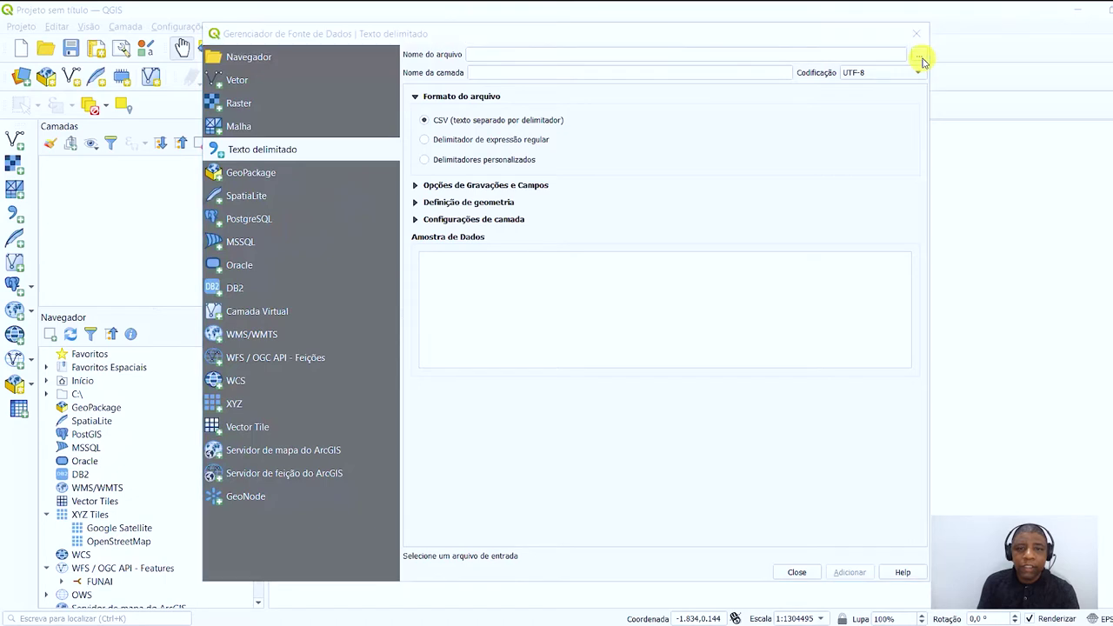
drag(450, 61, 560, 104)
double_click(588, 204)
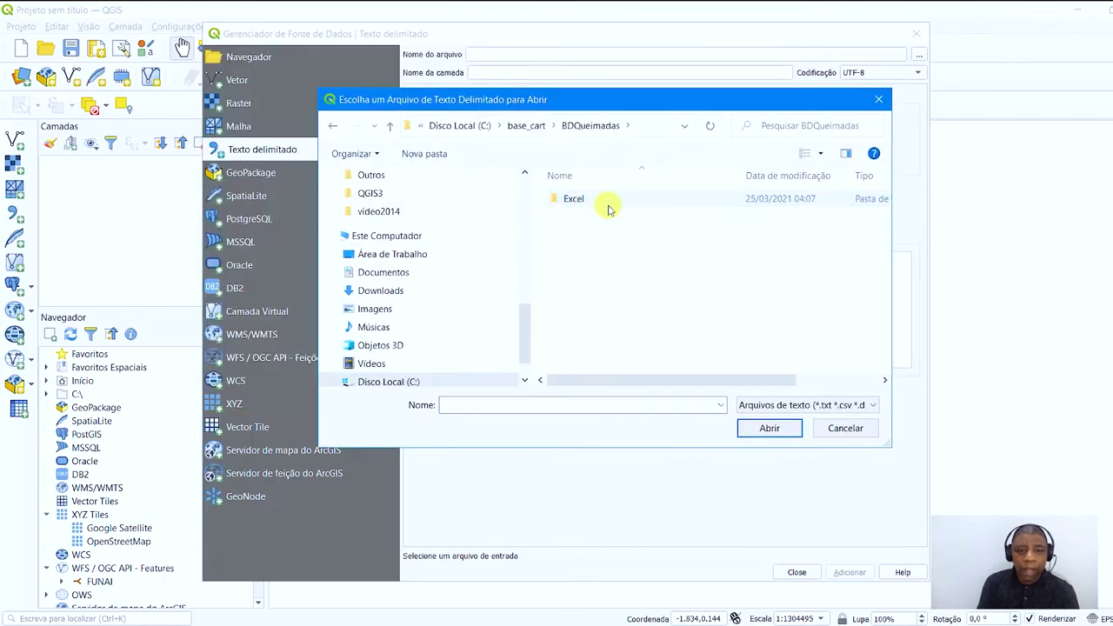
double_click(579, 200)
click(656, 200)
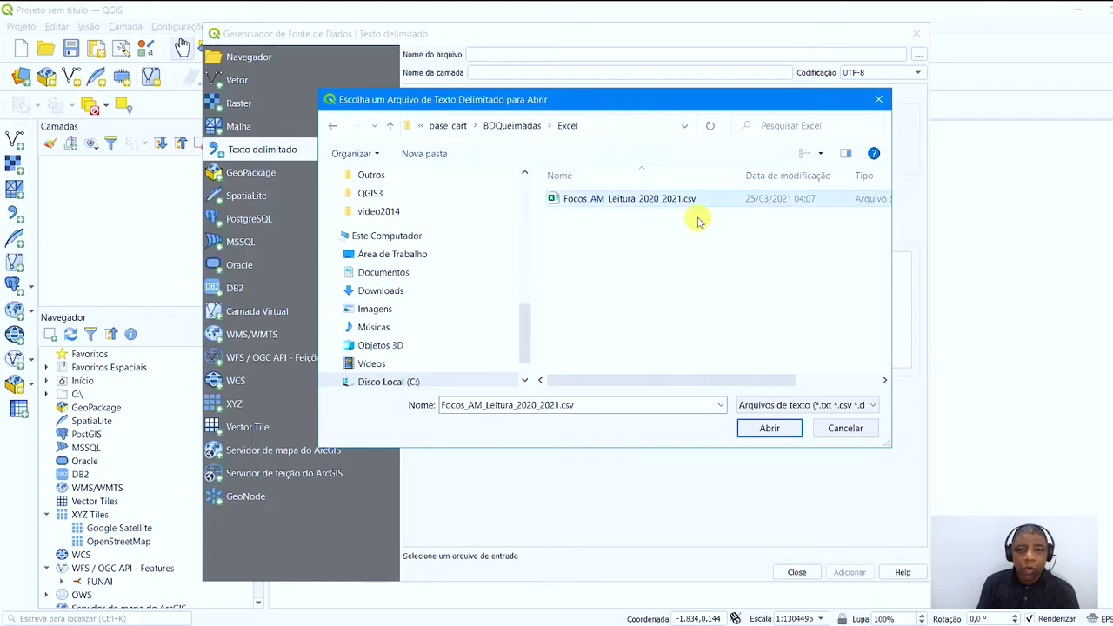
click(770, 431)
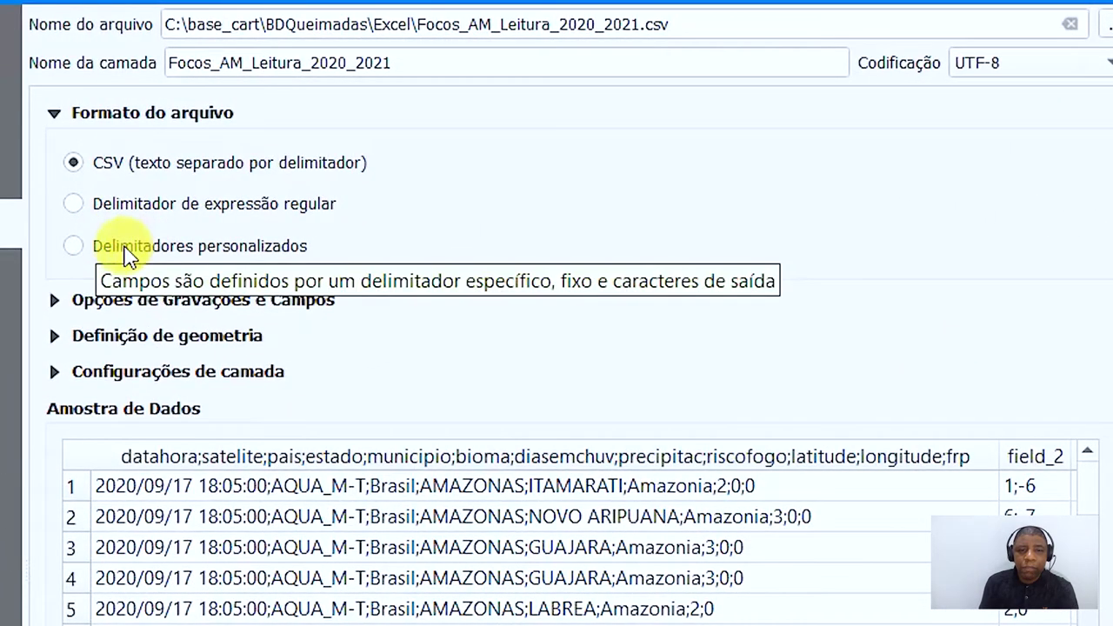
Step: Use custom delimiters with only Ponto e vírgula enabled instead of Tabulação, and check the sample data columns
click(127, 254)
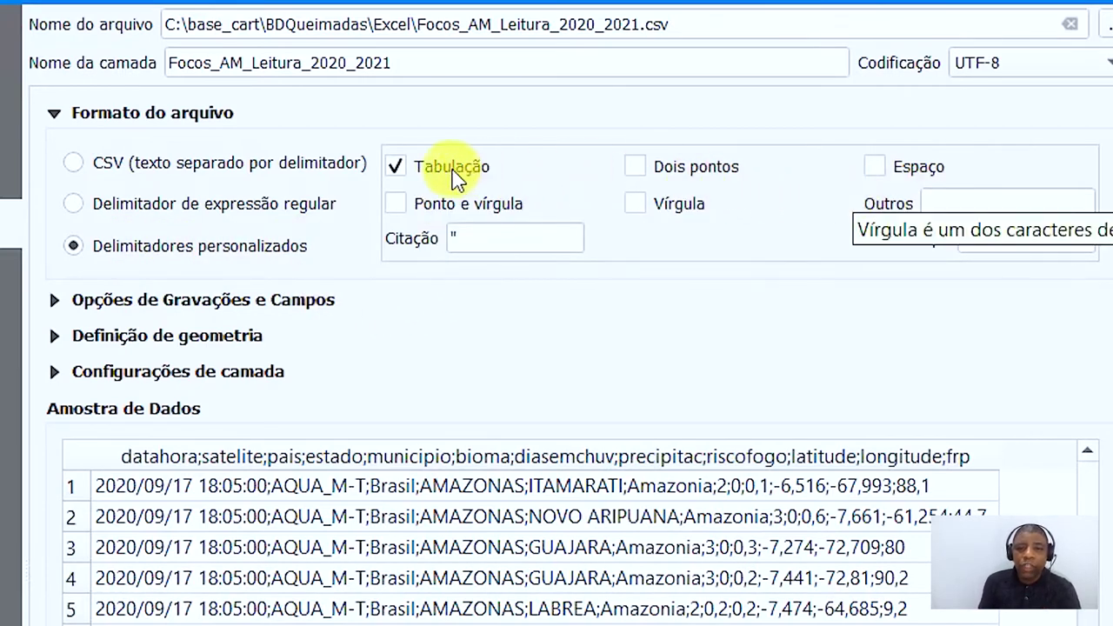
click(397, 168)
click(396, 206)
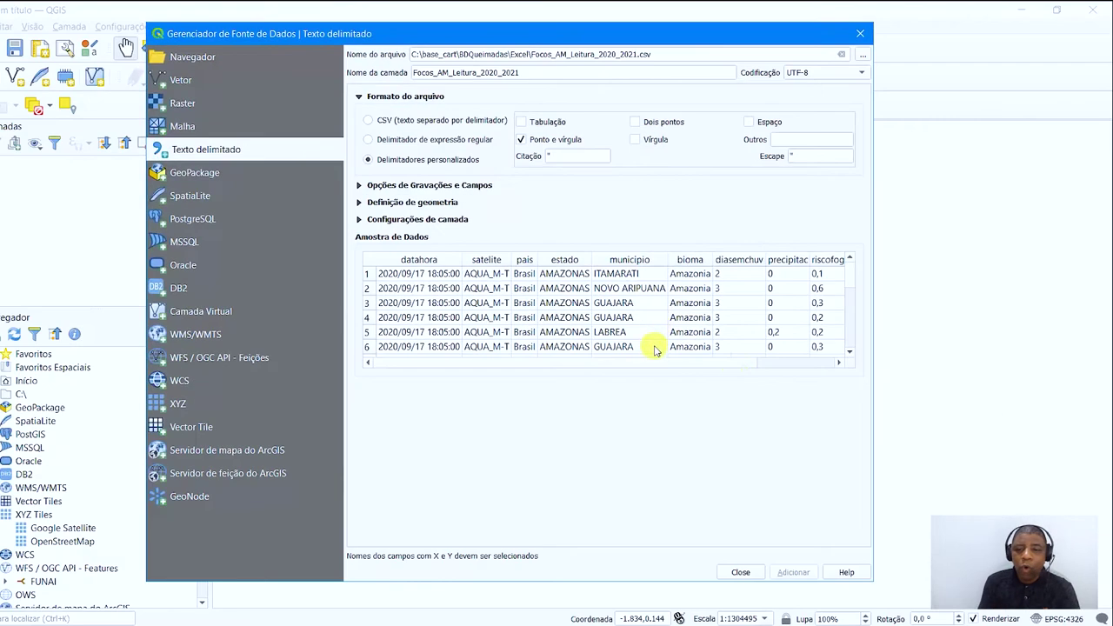
drag(745, 363, 807, 365)
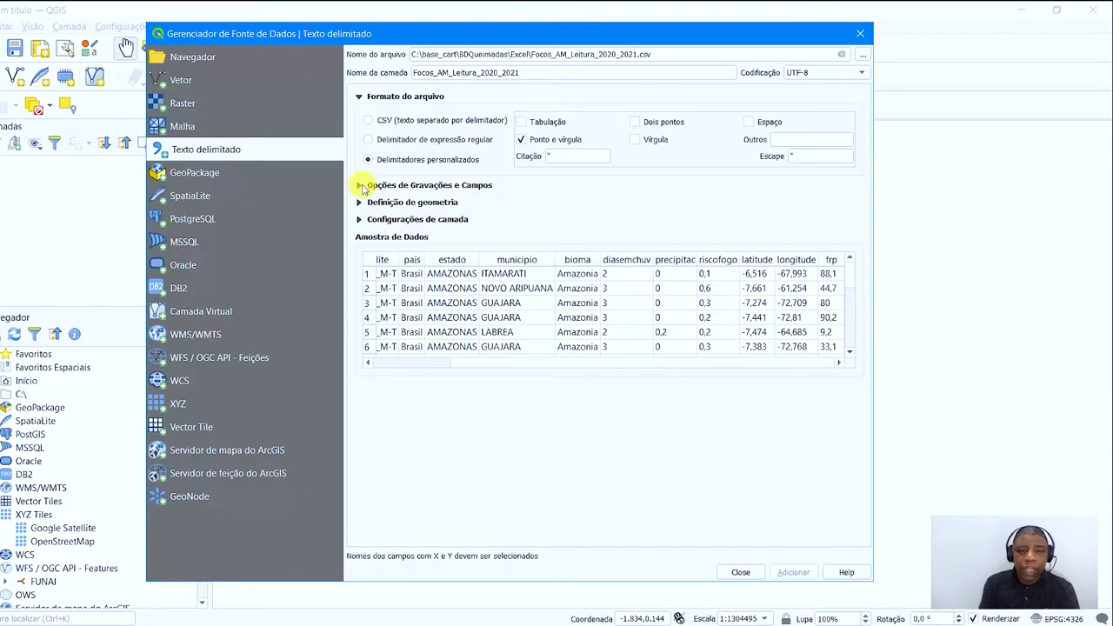
Step: Enable the comma as decimal separator in the record and field options, and review the point geometry's X and Y fields against the sample data
click(361, 186)
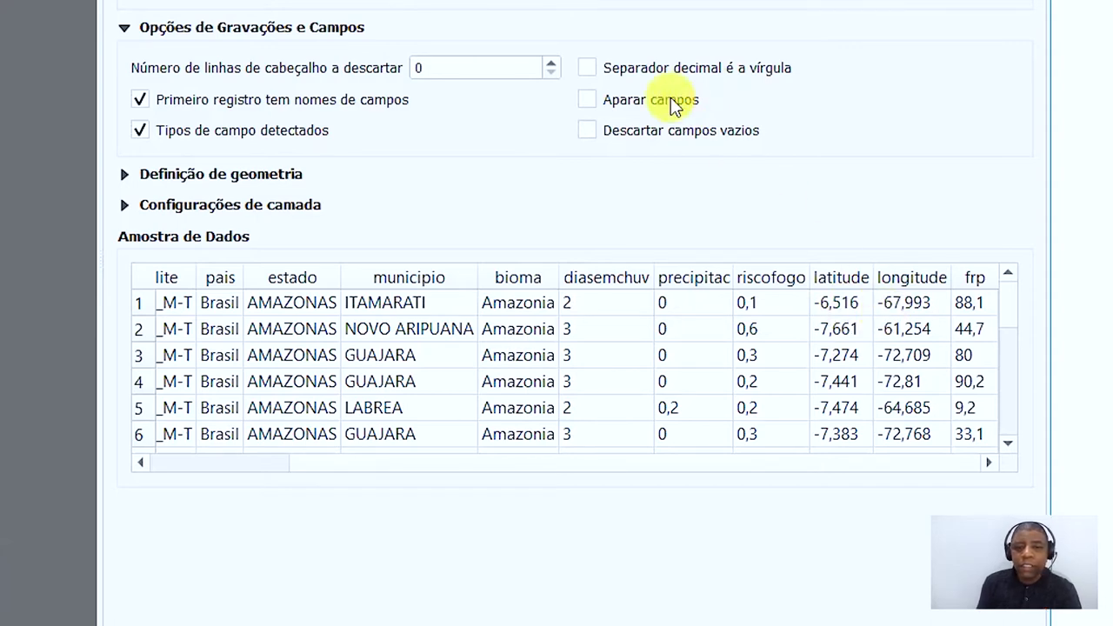
click(591, 68)
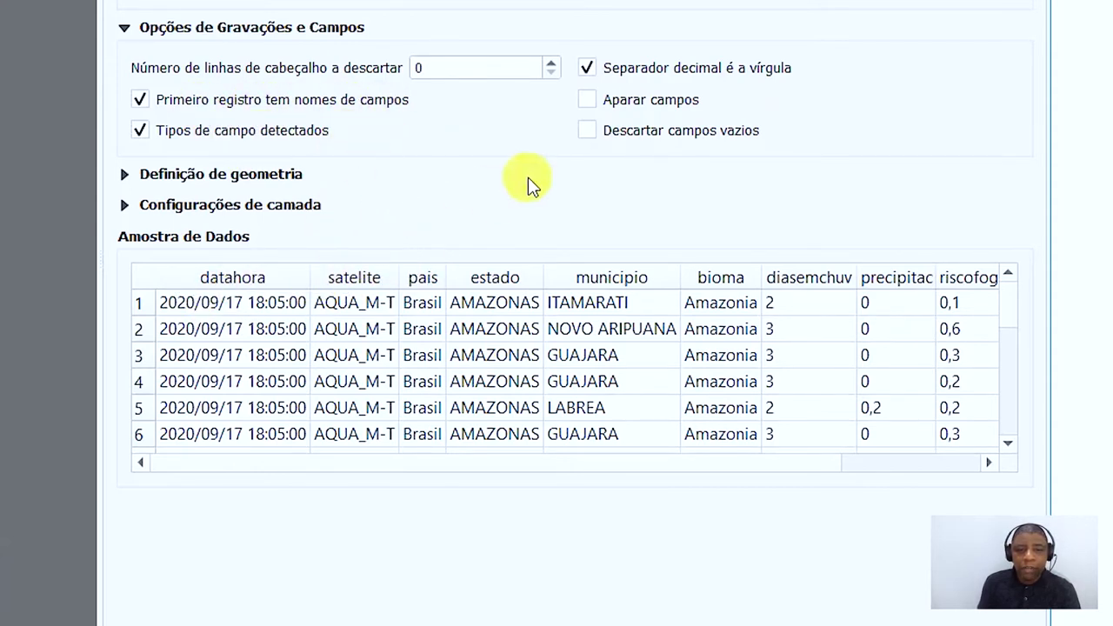
click(124, 175)
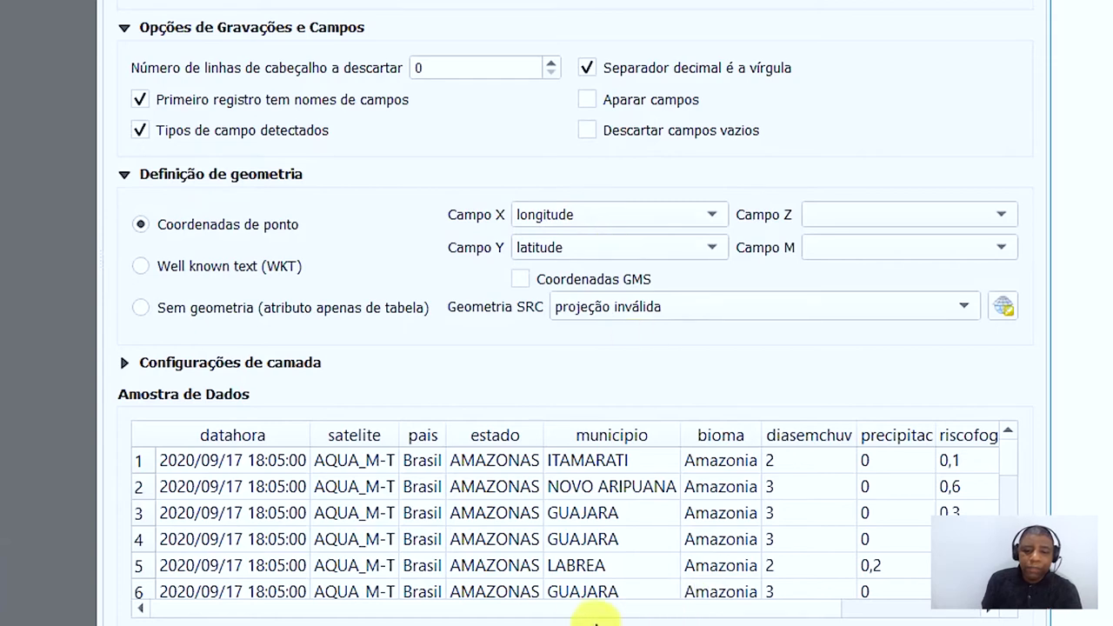
drag(572, 608, 738, 608)
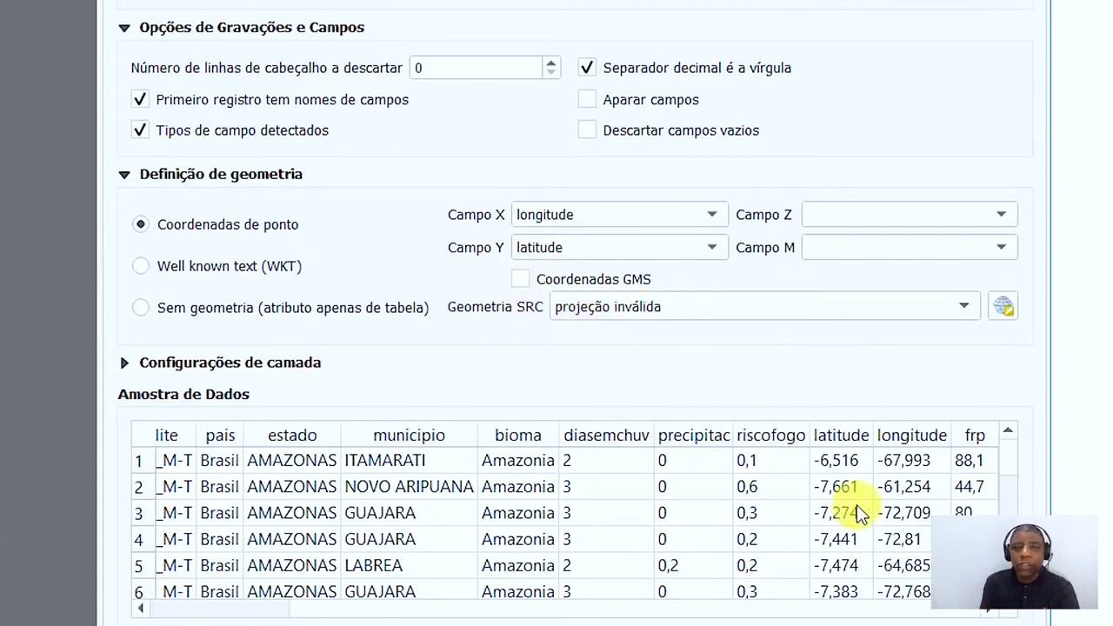
Step: Set the geometry's coordinate reference system to the geographic SIRGAS 2000, EPSG:4674, by filtering for "sirgas 2000"
click(960, 304)
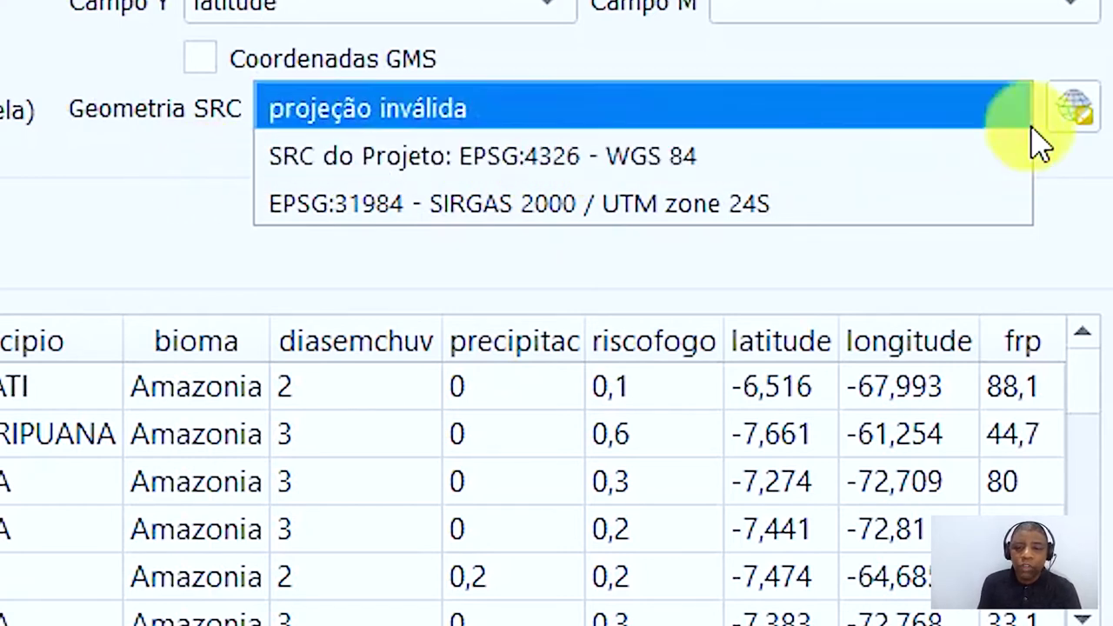
click(1069, 181)
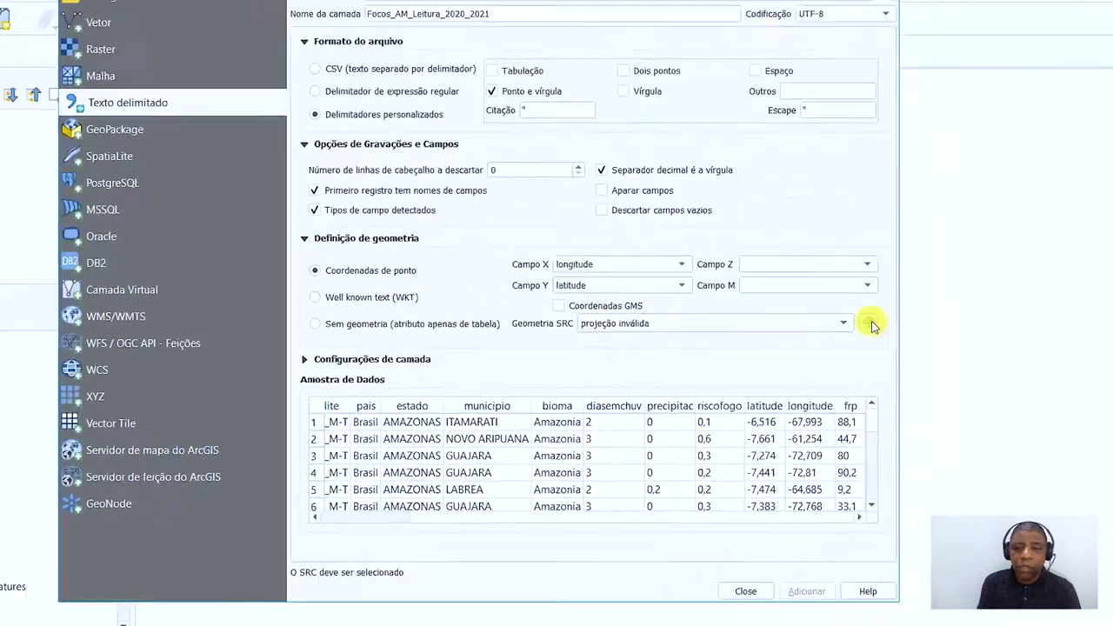
click(869, 323)
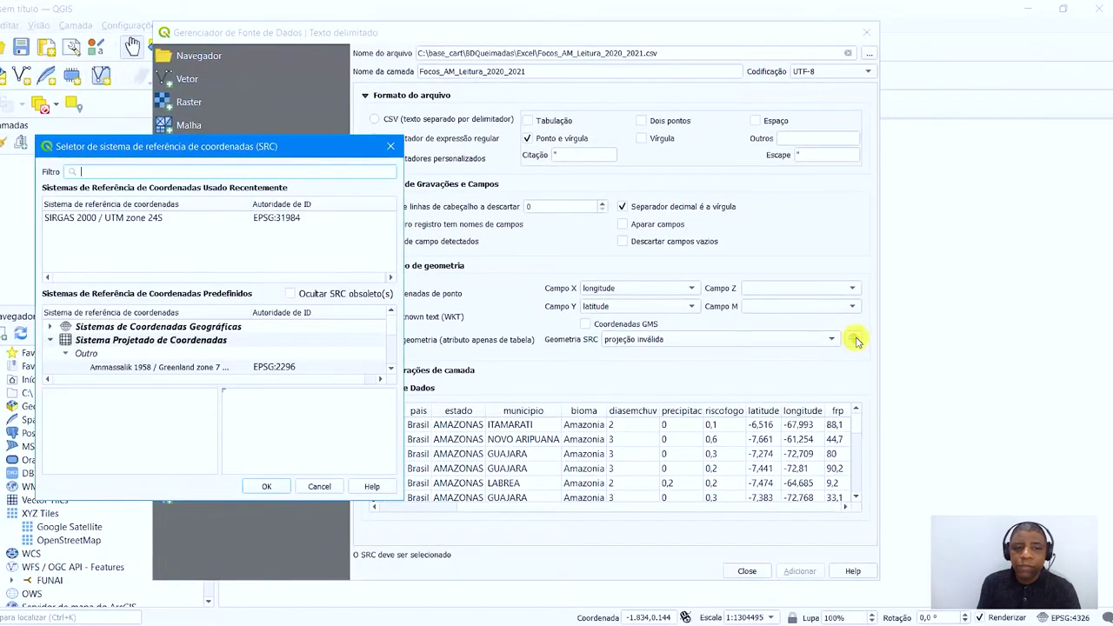
drag(223, 112, 310, 114)
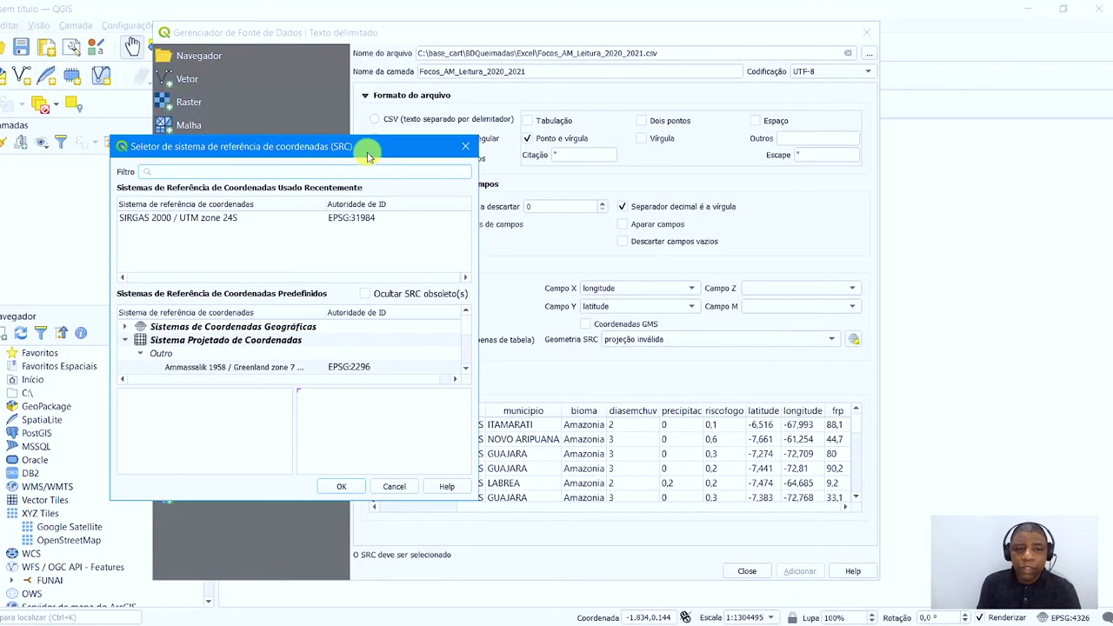
drag(368, 155, 669, 135)
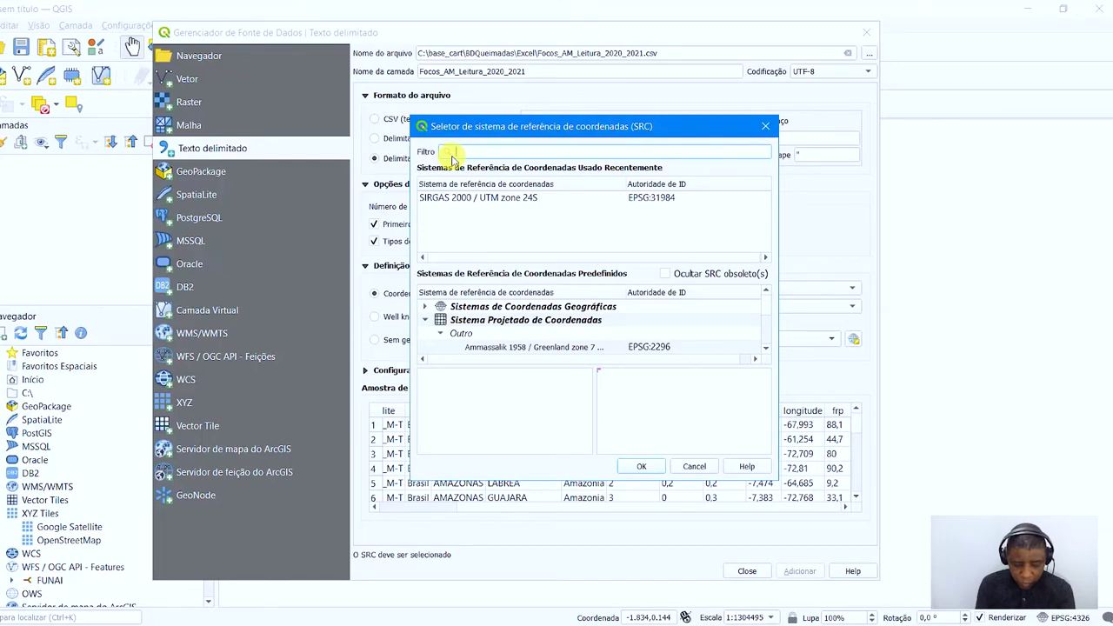
text(sir)
text(gas )
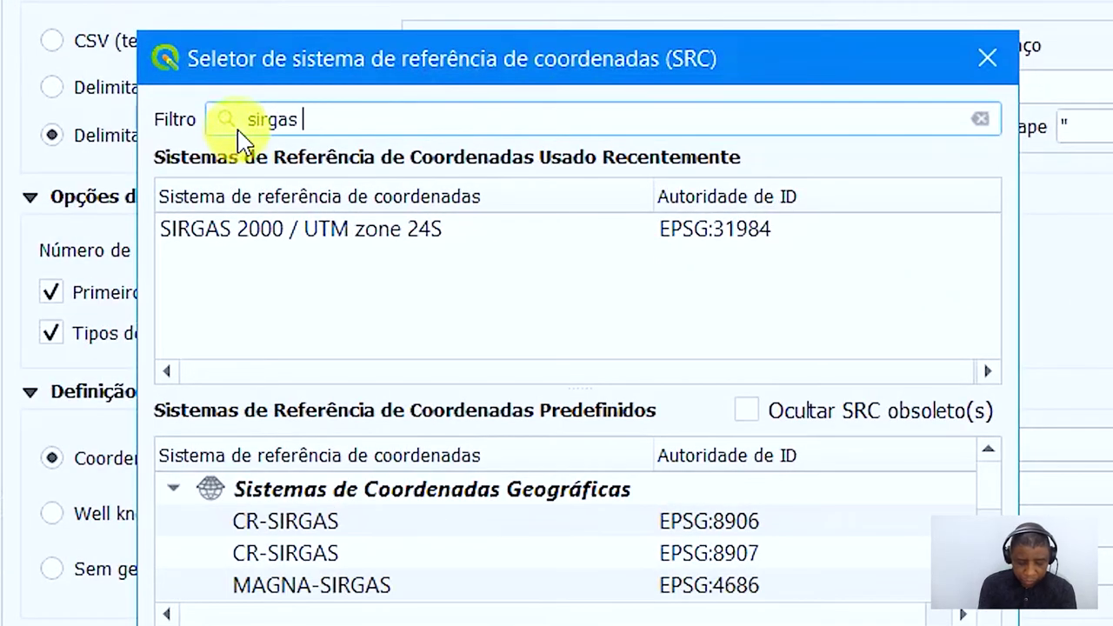
text(2000)
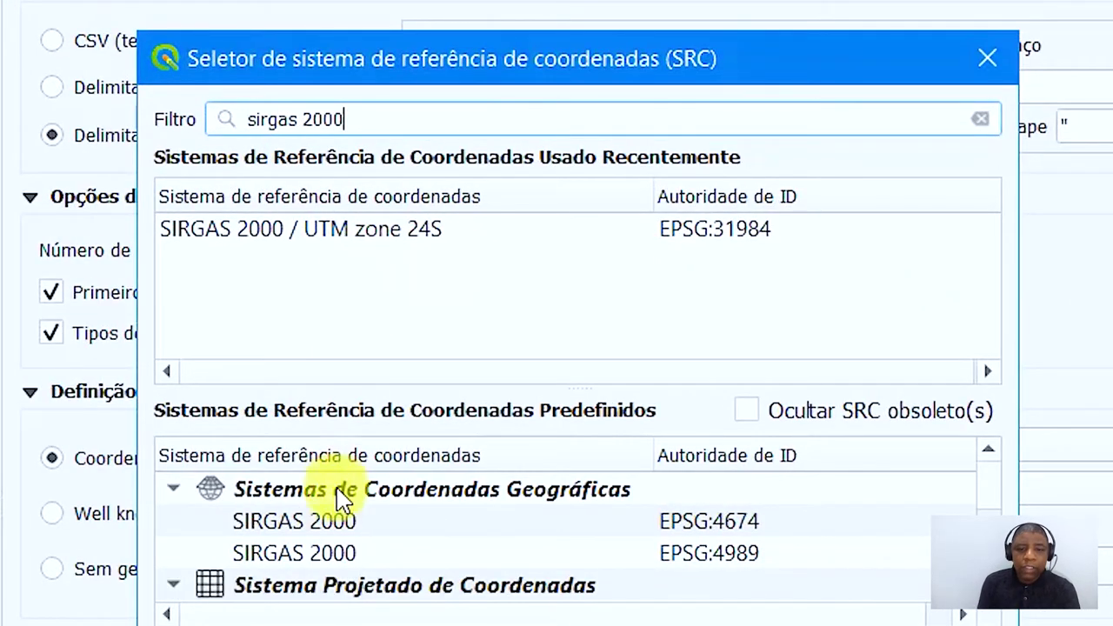
click(366, 528)
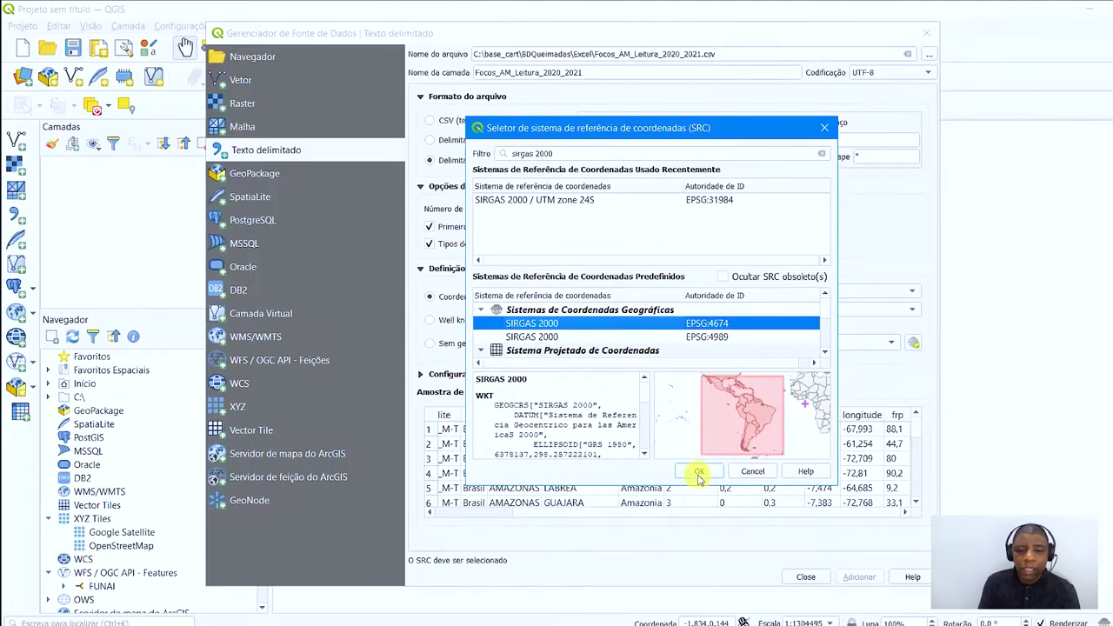
click(699, 471)
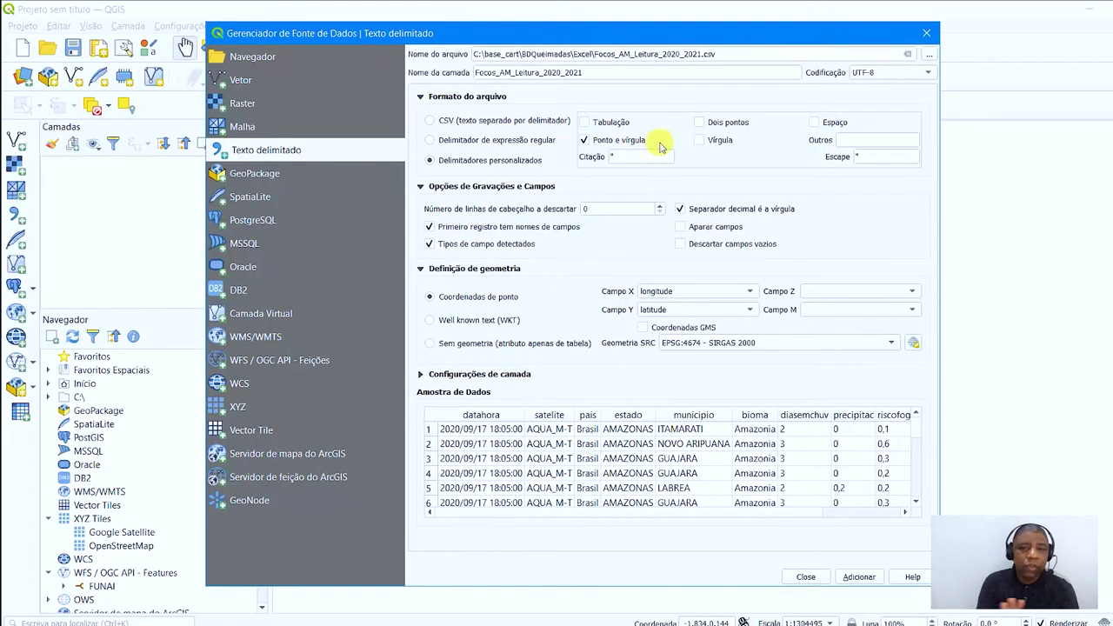
Step: Add the delimited text layer of fire points to the map and close the data source manager
click(848, 578)
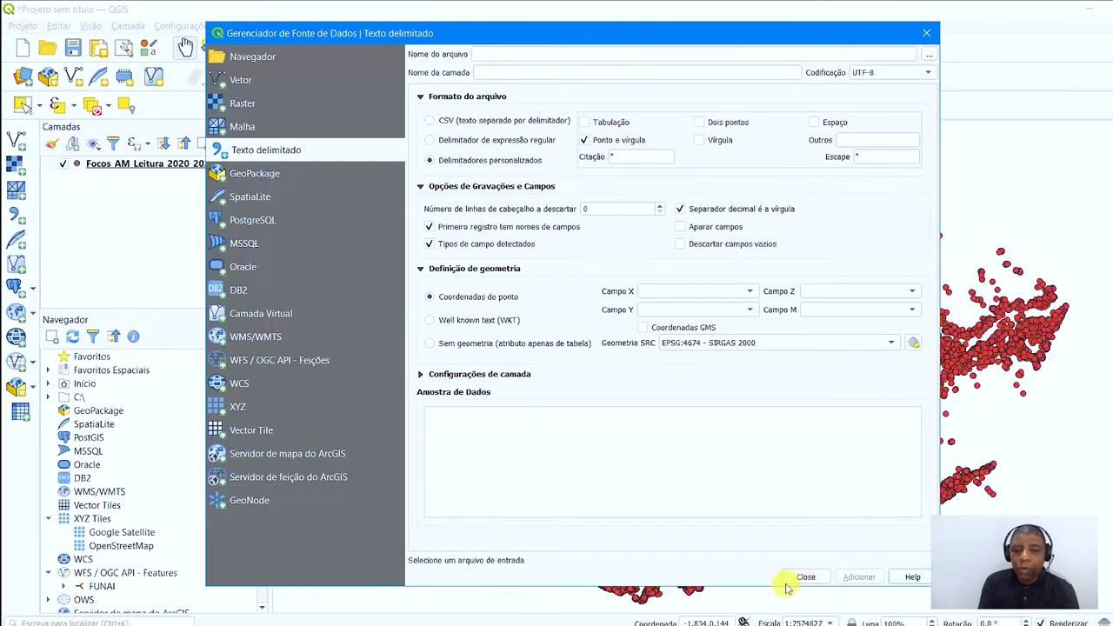
click(804, 578)
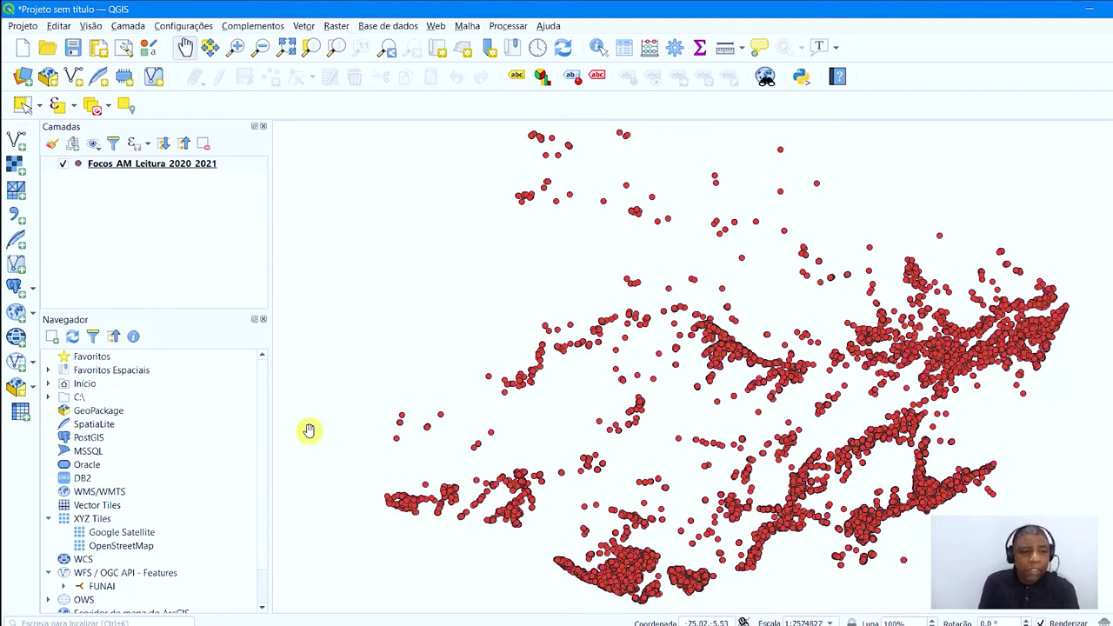
Step: Add BR_UF_2020.shp from C:\base_cart to the map and place it beneath the fire points layer
click(49, 397)
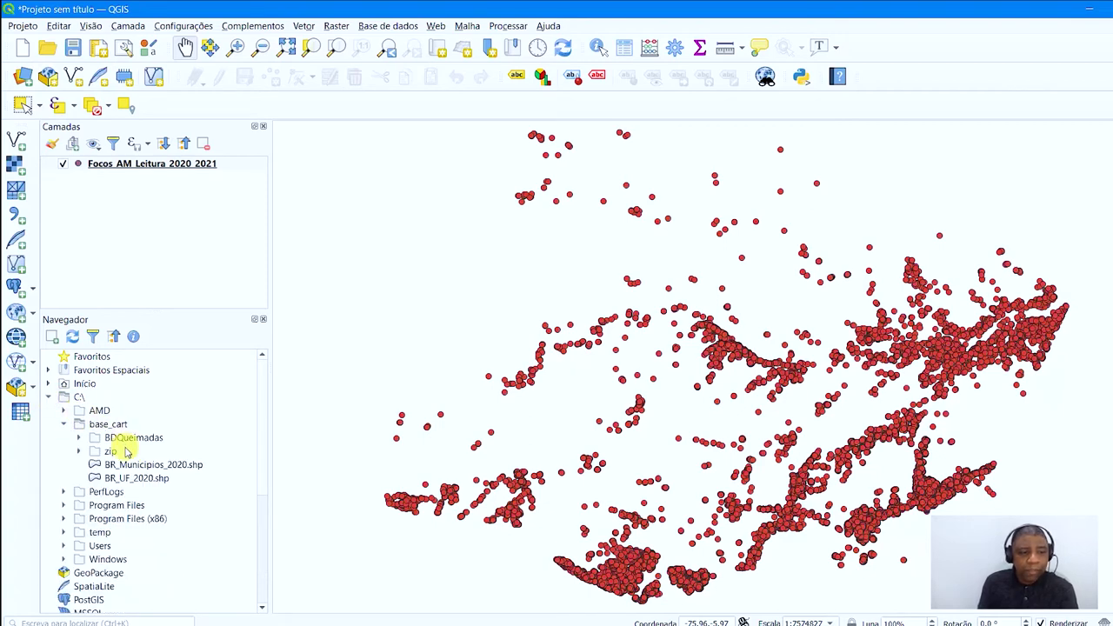
click(137, 478)
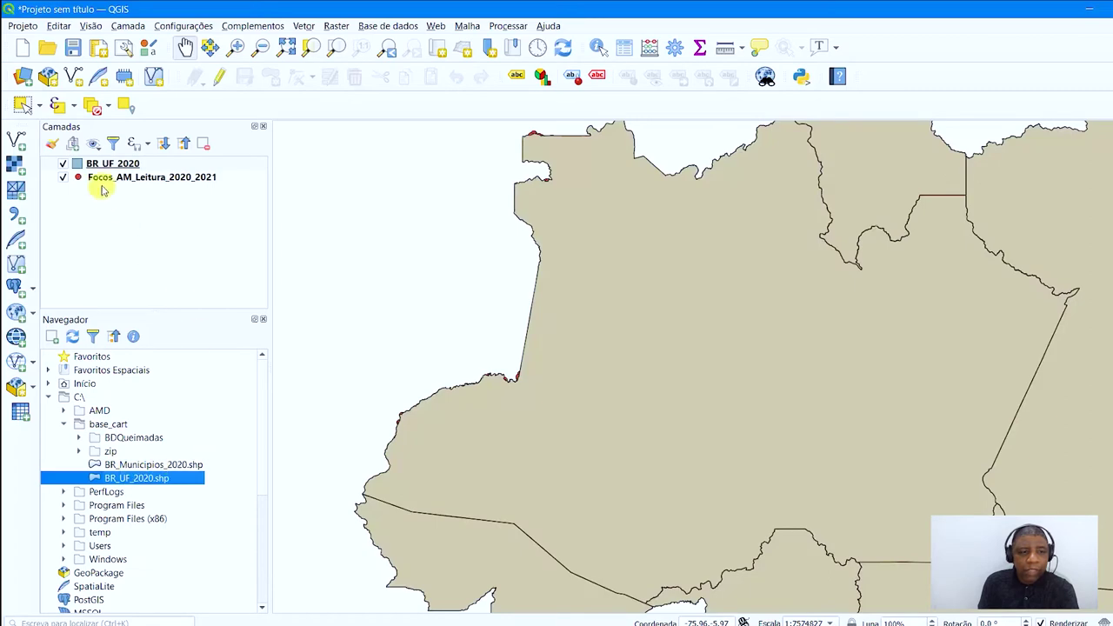
drag(95, 164, 113, 219)
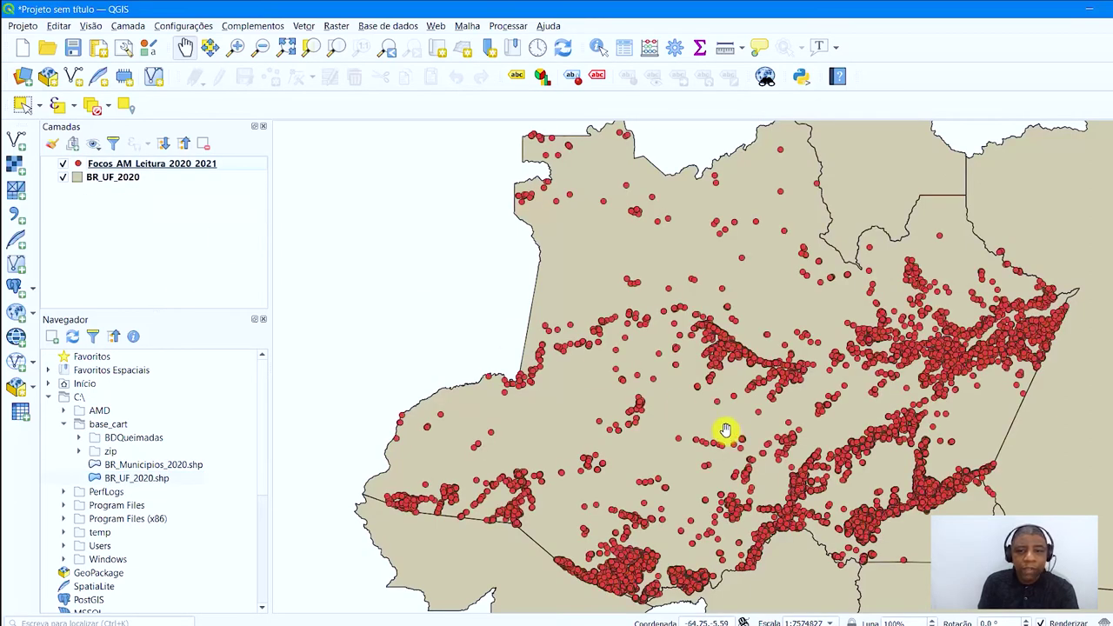
drag(728, 432, 698, 412)
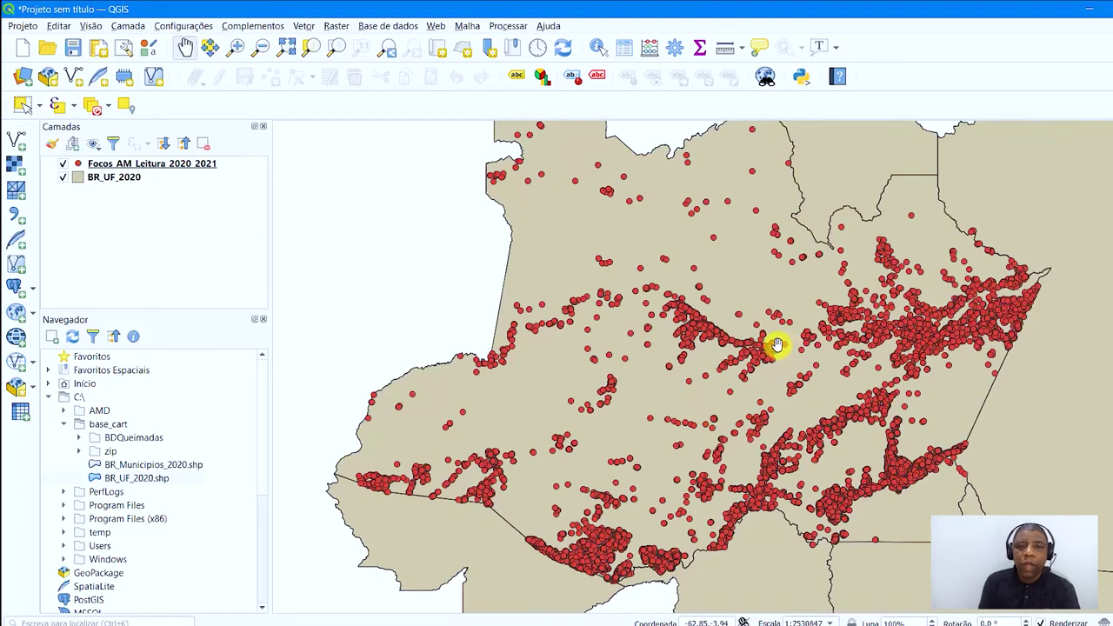
Step: Filter the BR_UF_2020 layer to the features whose NM_UF equals Amazonas, and zoom to that layer
right_click(105, 177)
click(223, 378)
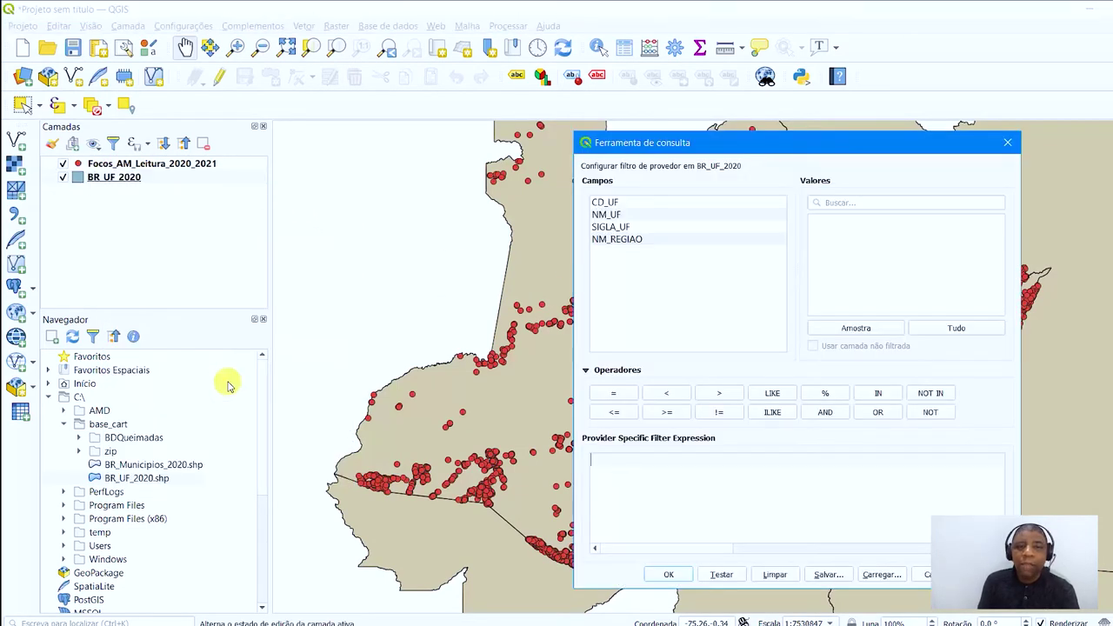
double_click(607, 214)
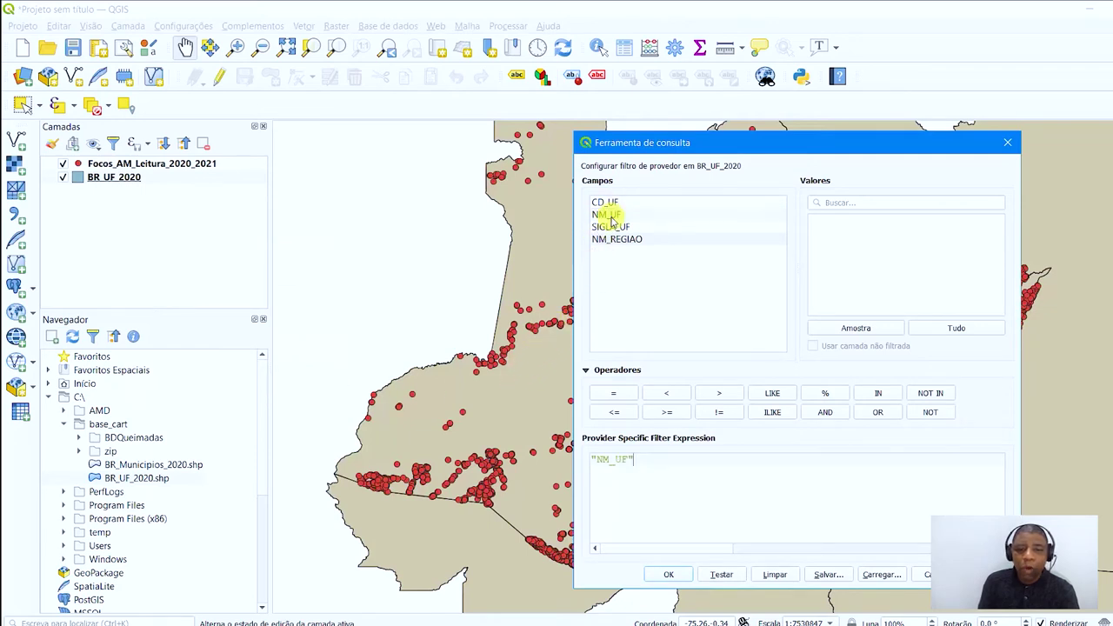
click(613, 396)
click(873, 326)
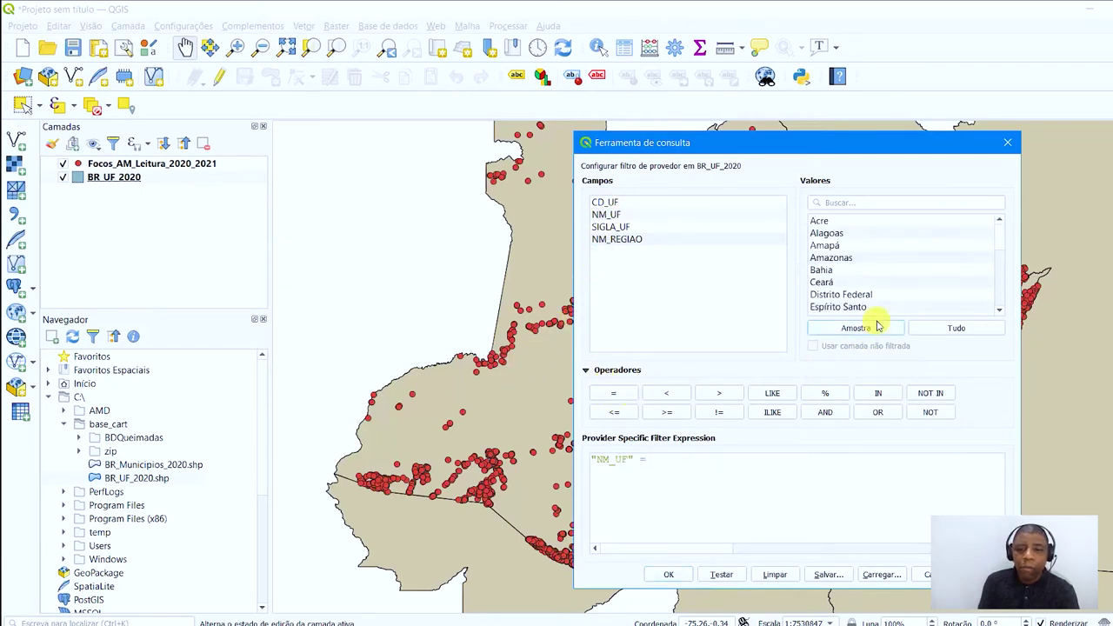
click(941, 330)
scroll(838, 261, down, 1)
double_click(821, 221)
click(668, 574)
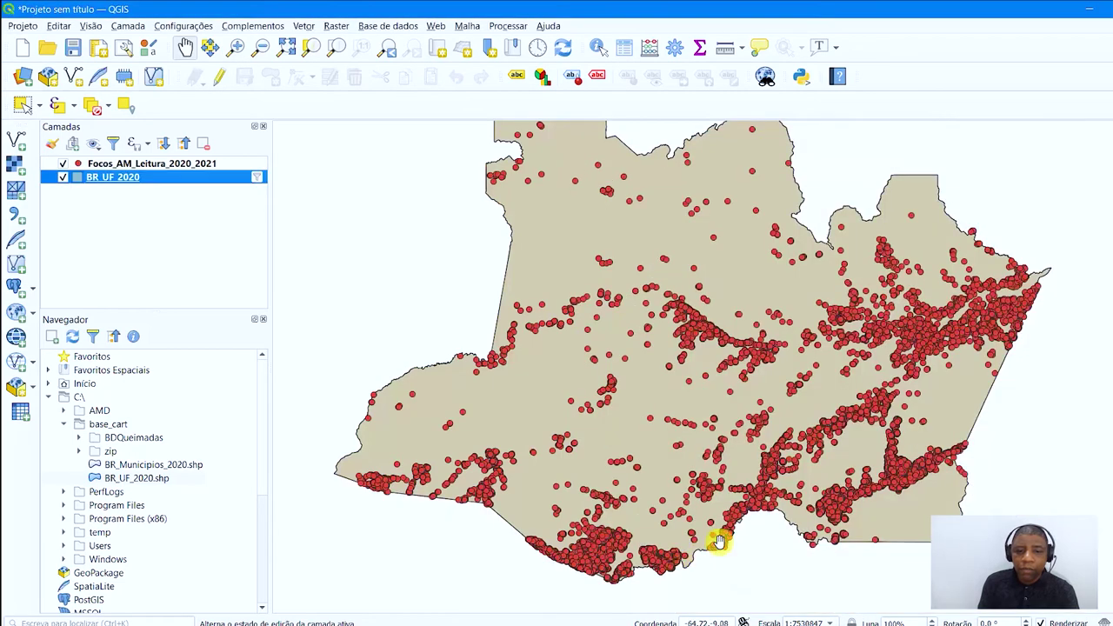
right_click(131, 178)
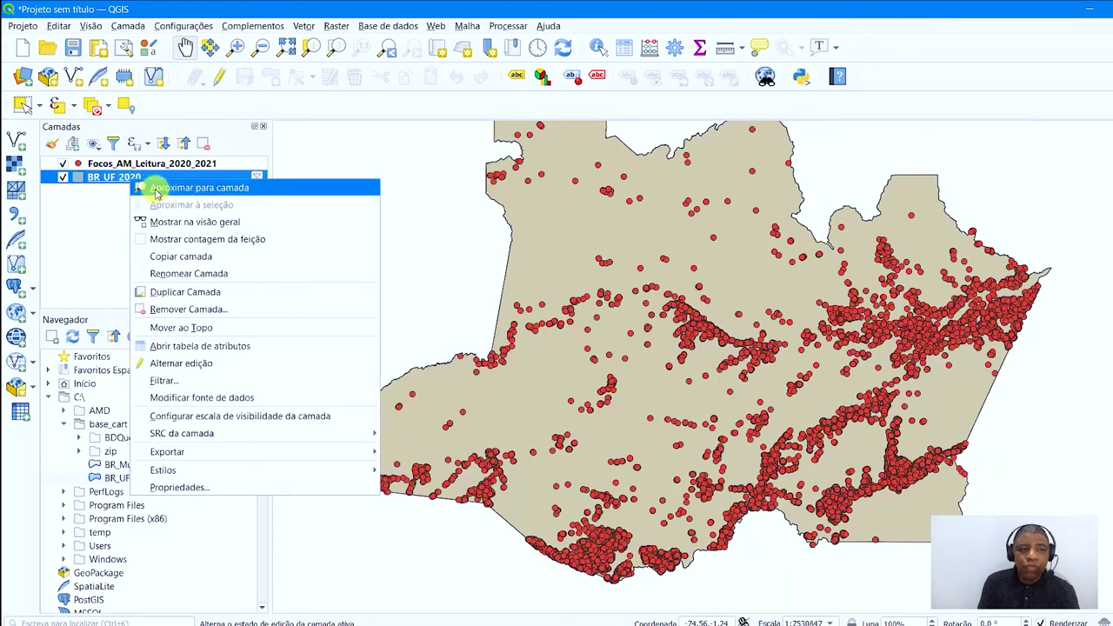
click(195, 188)
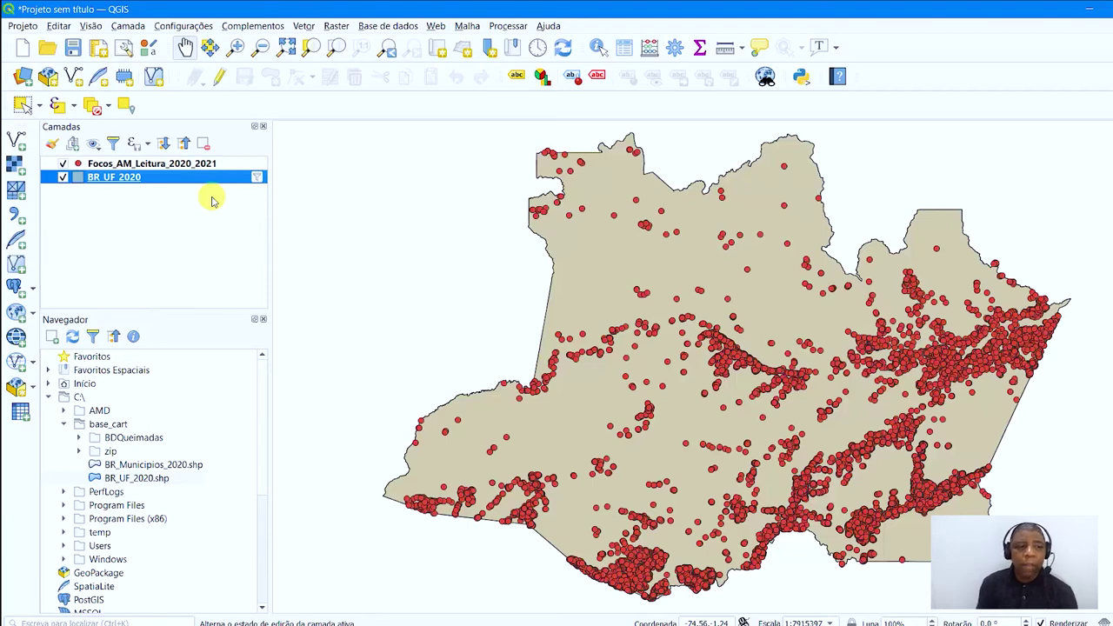
Step: Start exporting all features of the Focos_AM_Leitura_2020_2021 layer with Shapefile as the output format
click(135, 165)
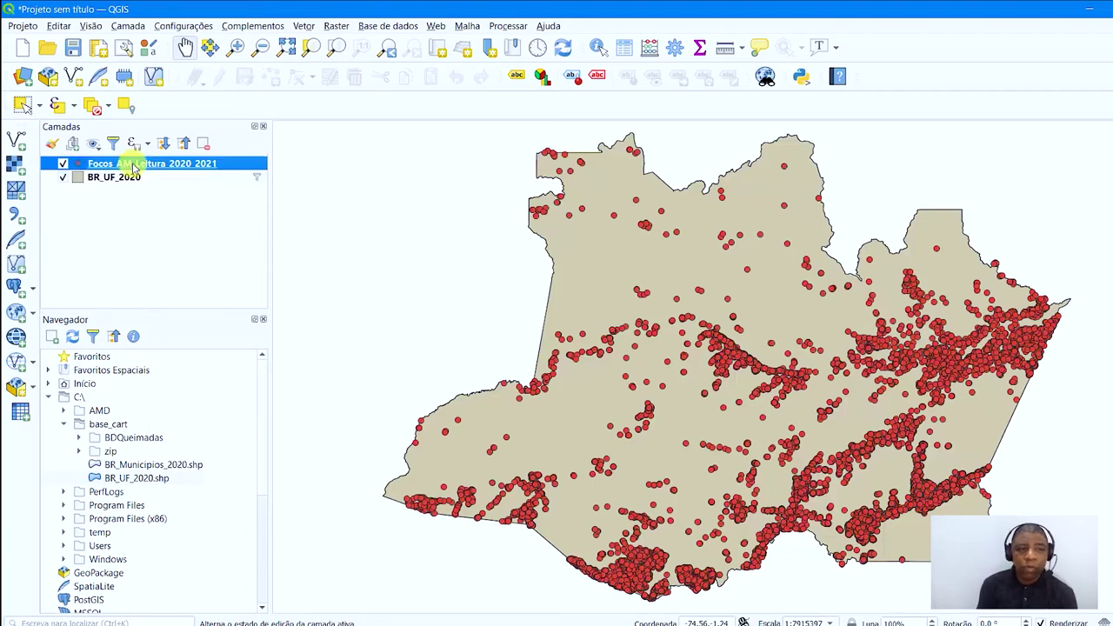
right_click(149, 165)
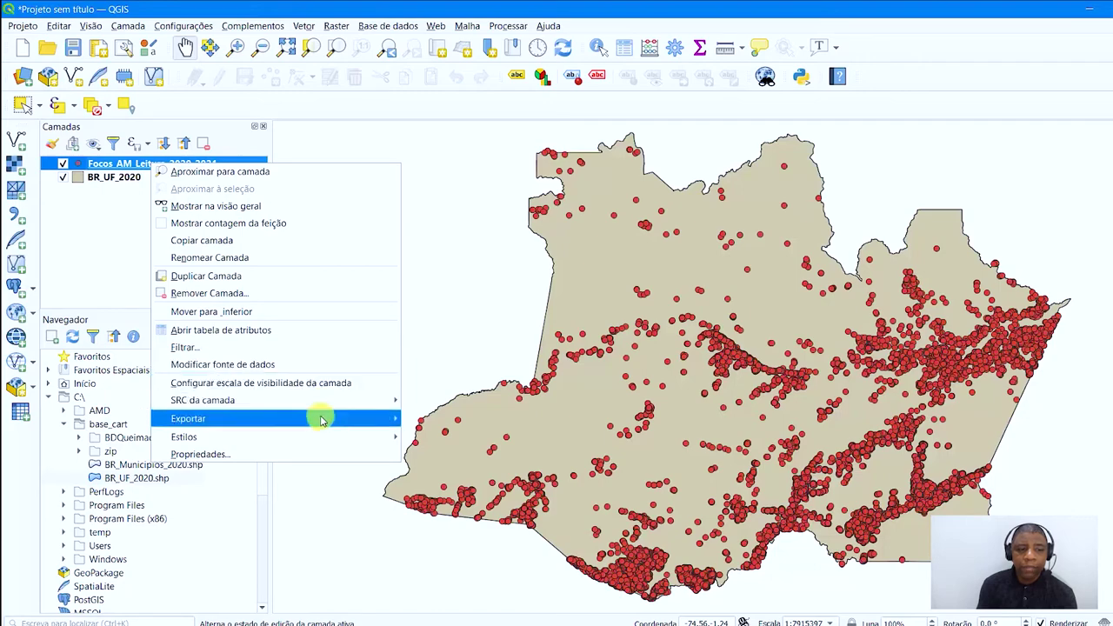
mouse_move(385, 421)
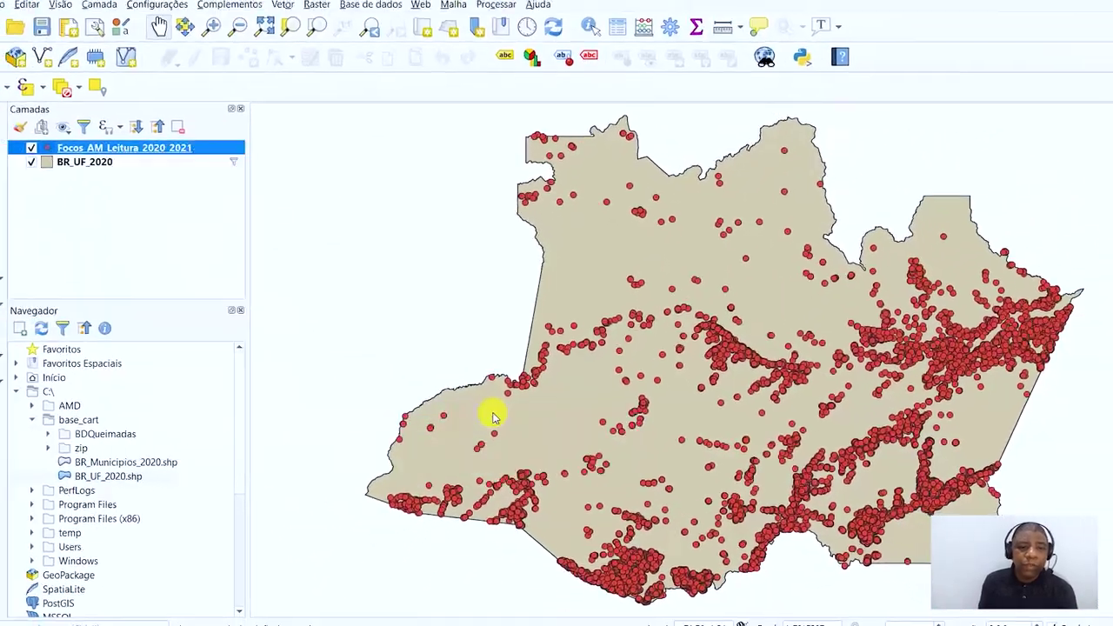
click(457, 401)
click(583, 151)
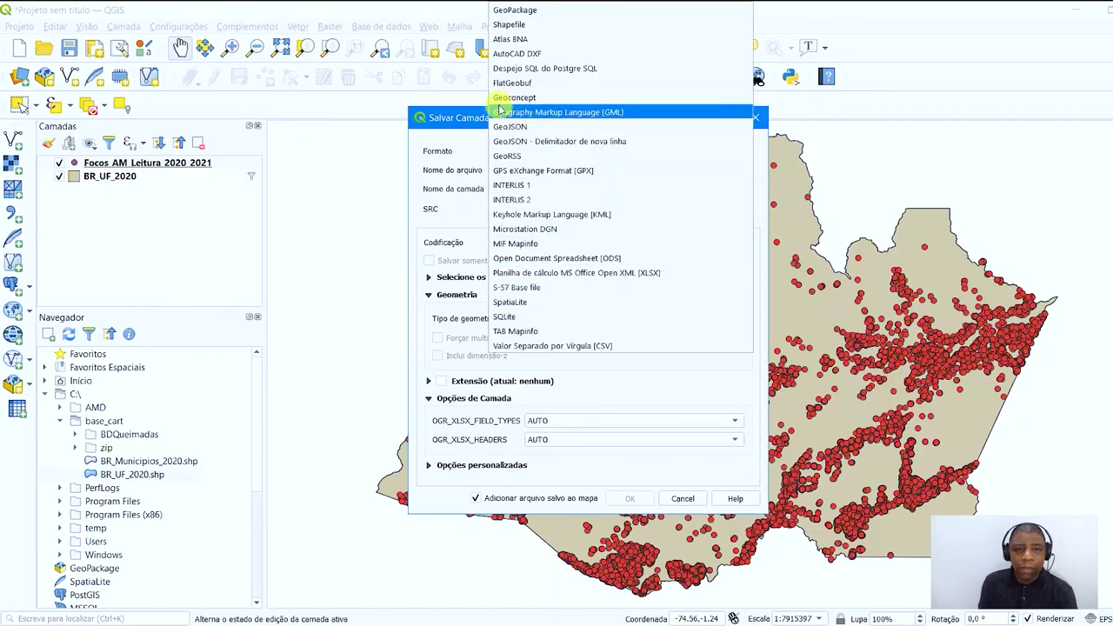
click(509, 24)
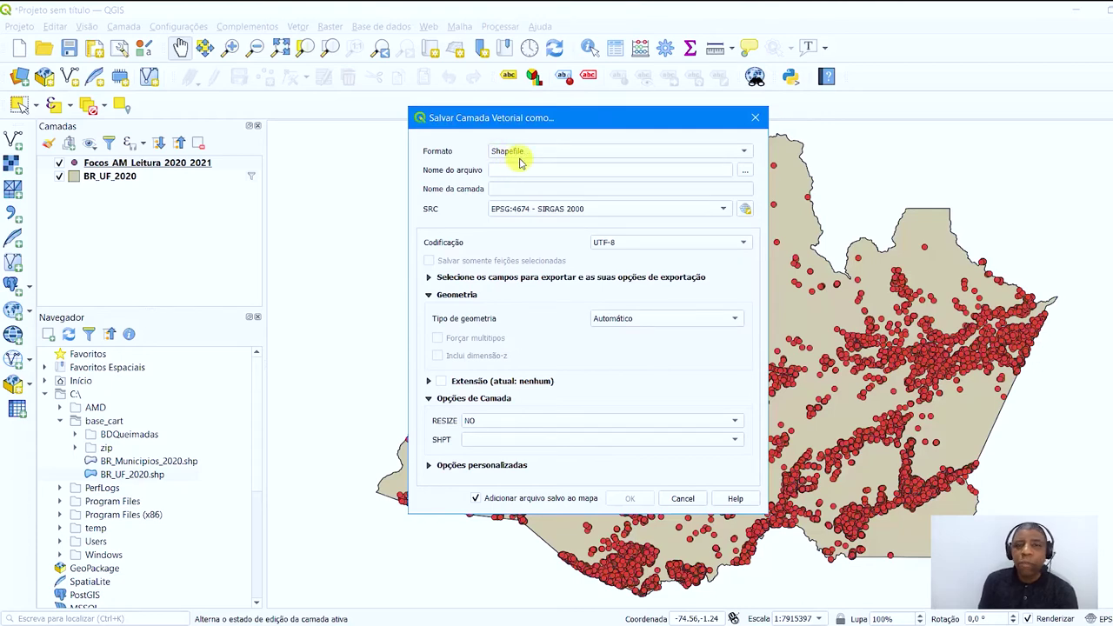
Step: Browse for the output location and create a new folder named Shapefile inside base_cart\BDQueimadas
click(747, 171)
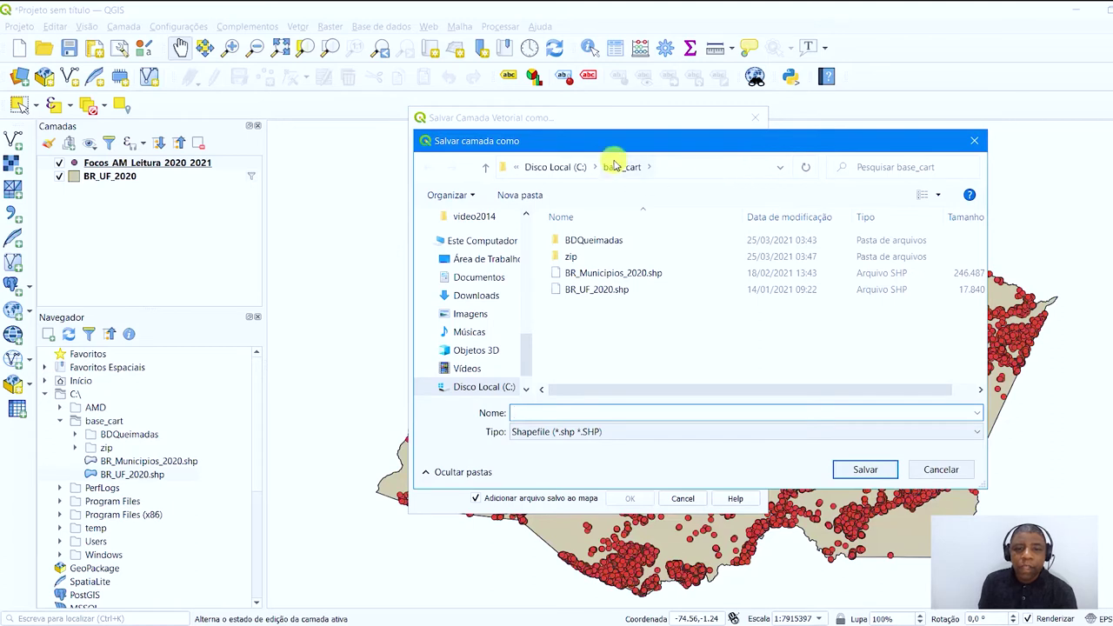
double_click(588, 243)
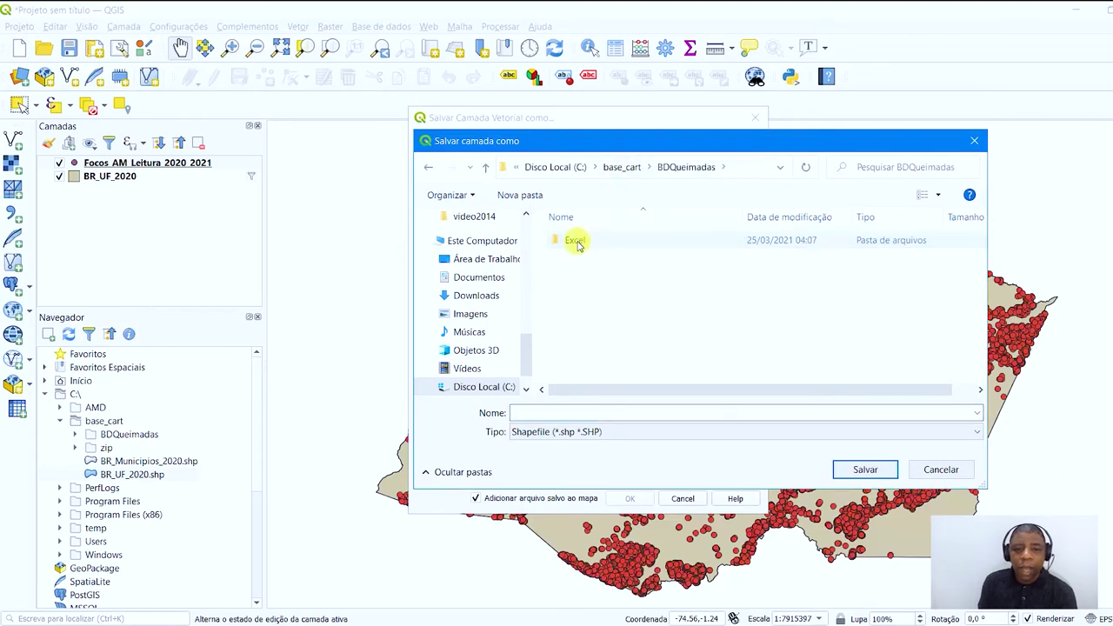
click(526, 195)
text(Shape)
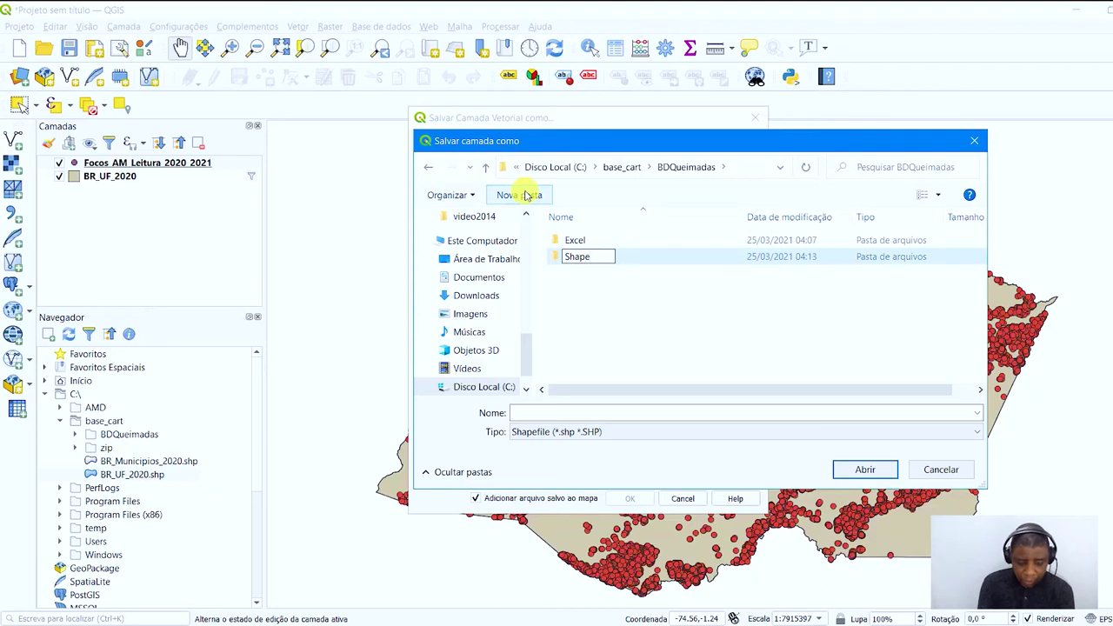
text(file)
key(Return)
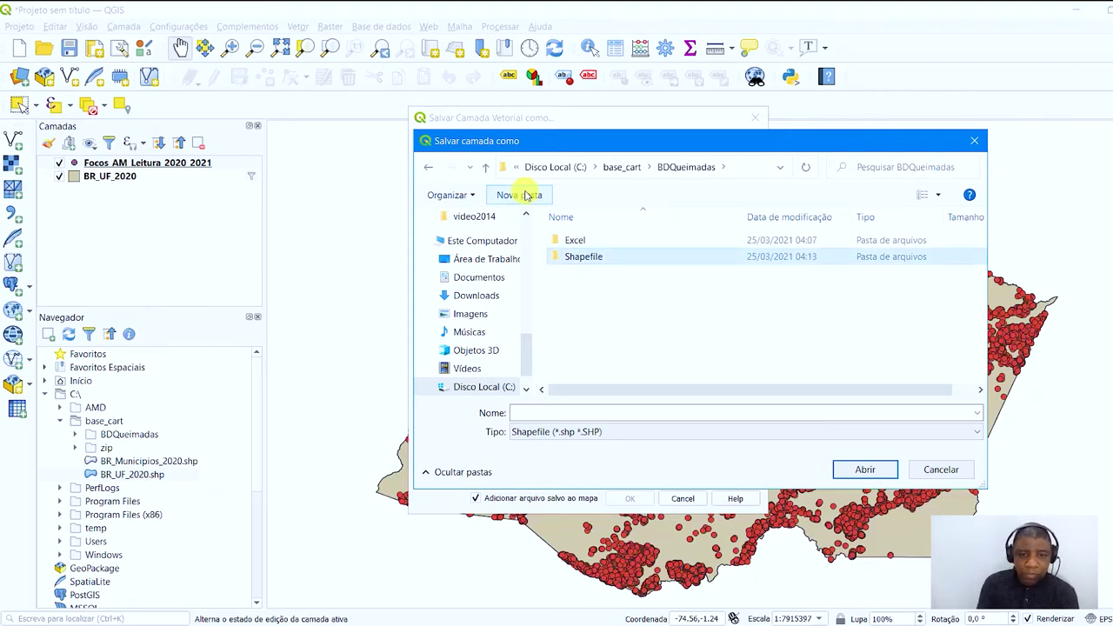
Step: Reuse the name Focos_AM_Leitura_2020_2021.csv from the Excel folder as the output file name
double_click(574, 240)
click(546, 413)
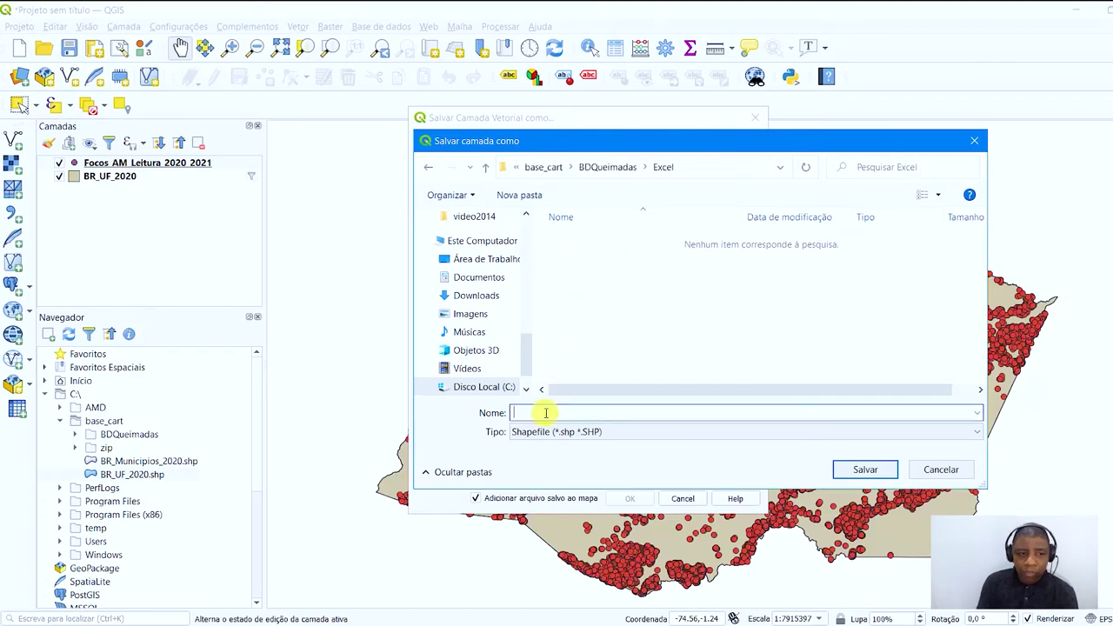
text(F)
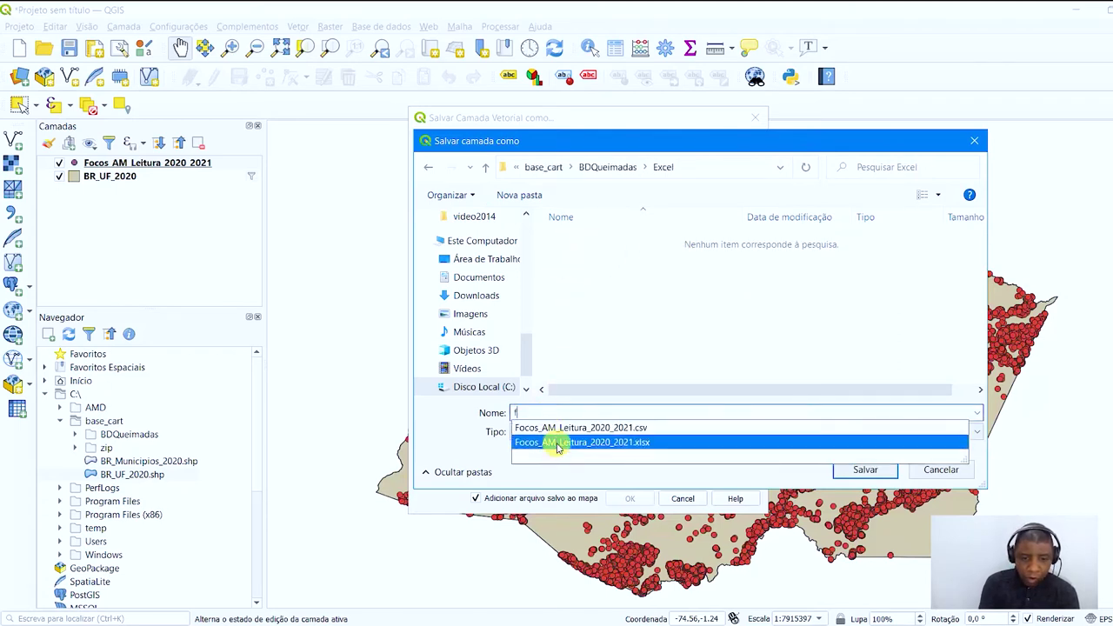
click(556, 425)
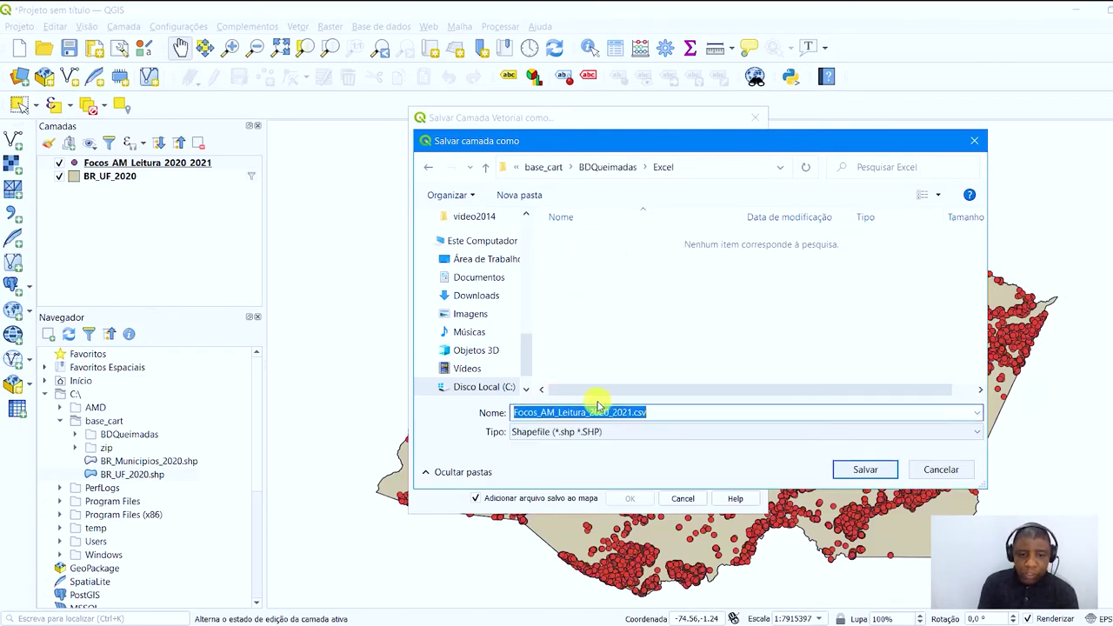
Step: Drop the .csv extension from the file name and export the layer into the BDQueimadas\Shapefile folder, adding it to the map
click(603, 168)
double_click(582, 256)
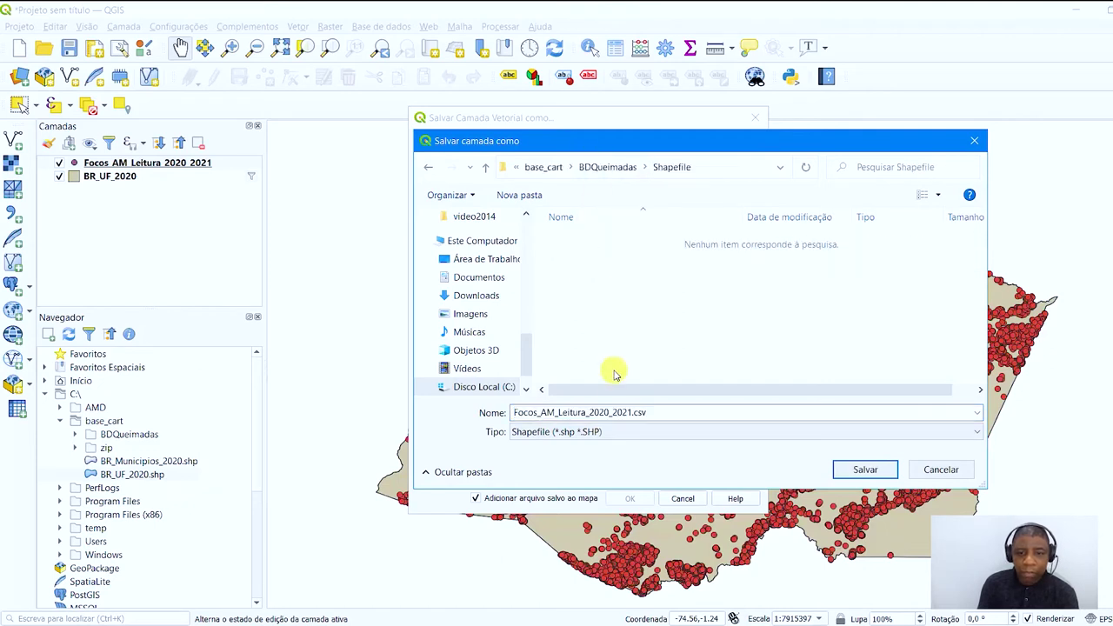
click(671, 412)
key(BackSpace)
key(BackSpace)
key(BackSpace)
key(BackSpace)
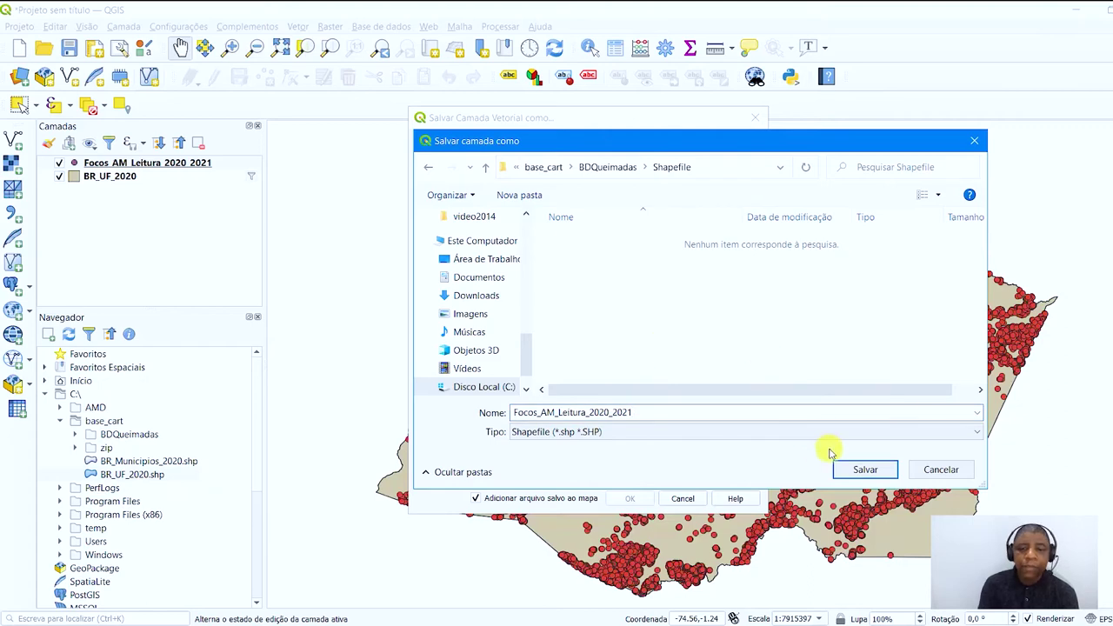
click(861, 469)
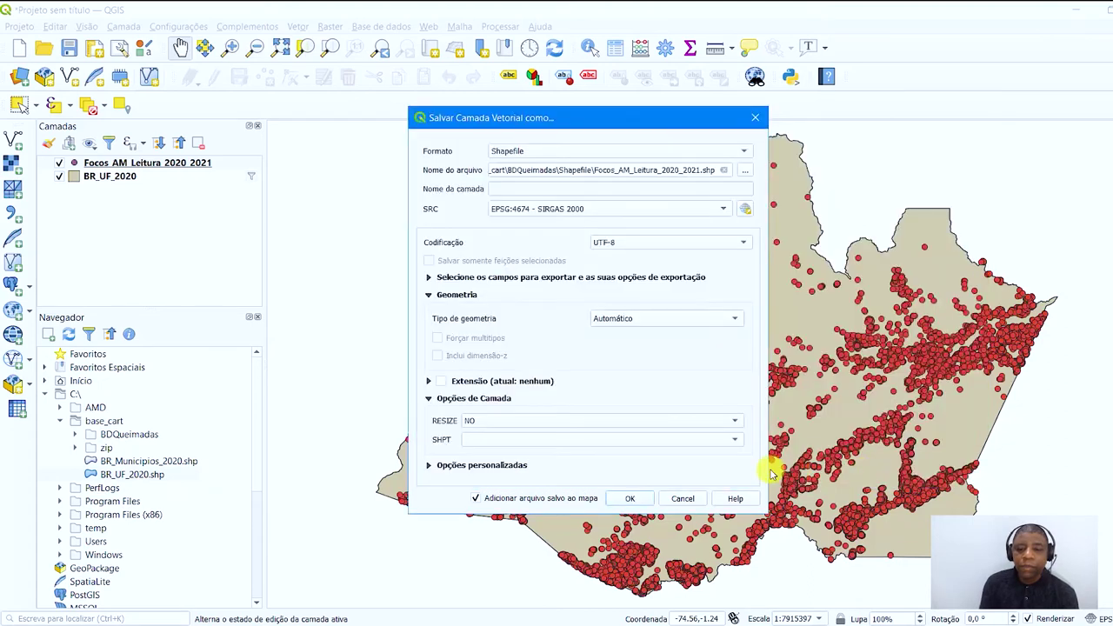
click(630, 498)
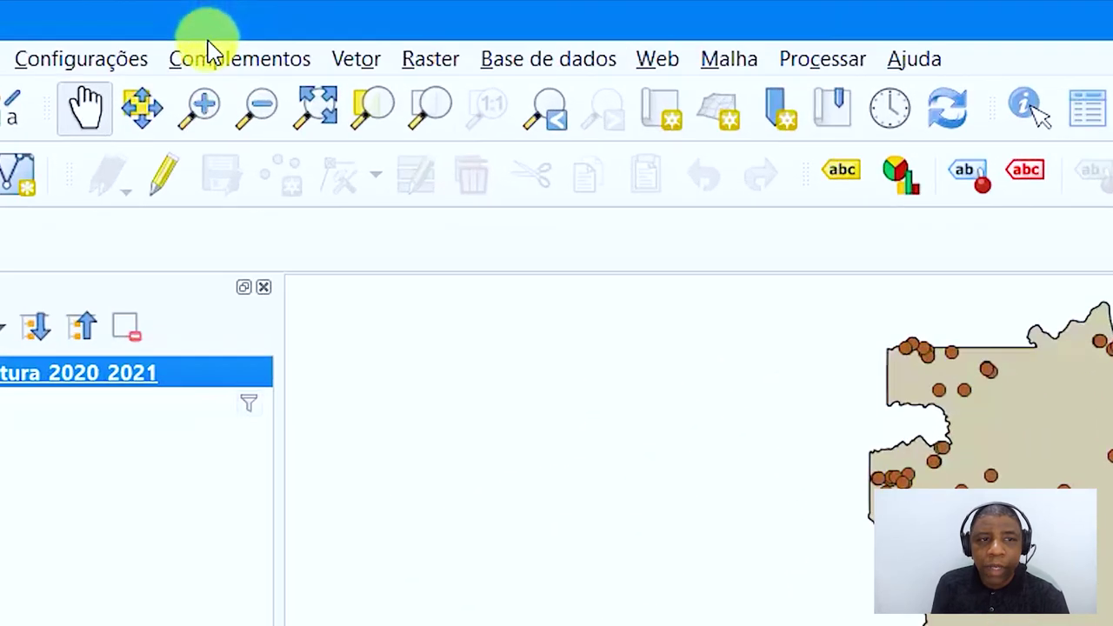
Step: Open the plugin manager, search all plugins for "spre" and select Spreadsheet Layers
click(239, 25)
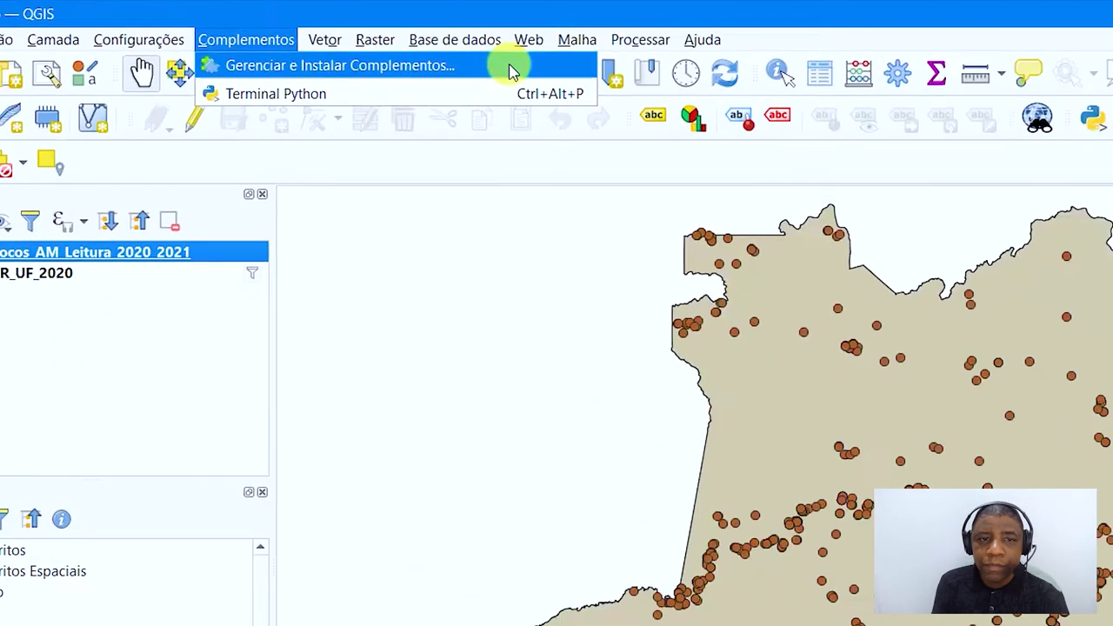
click(632, 104)
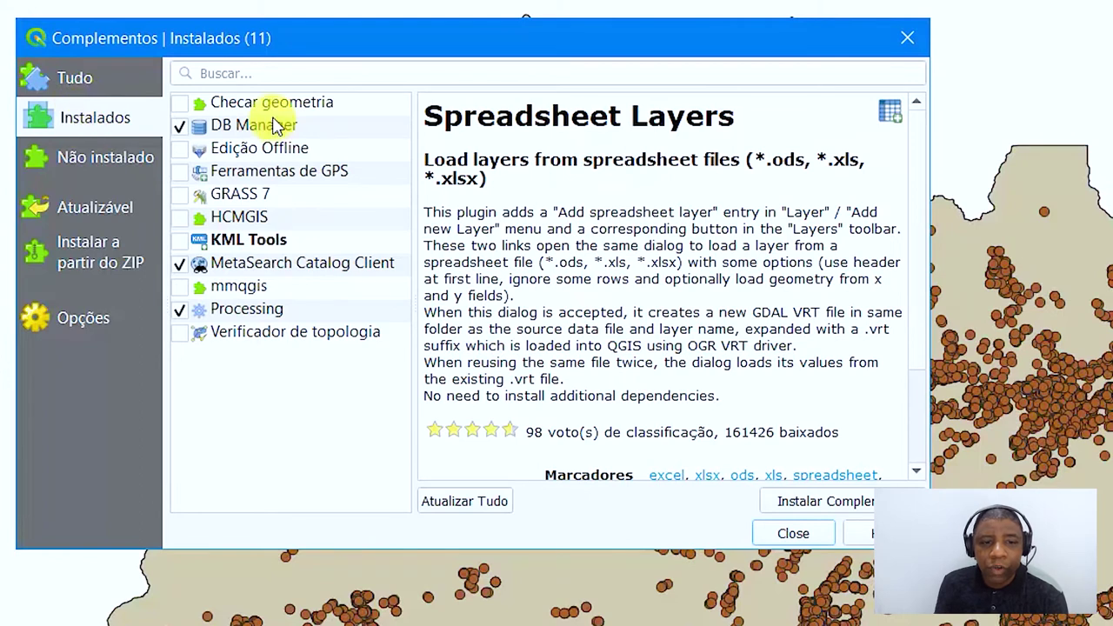
click(76, 80)
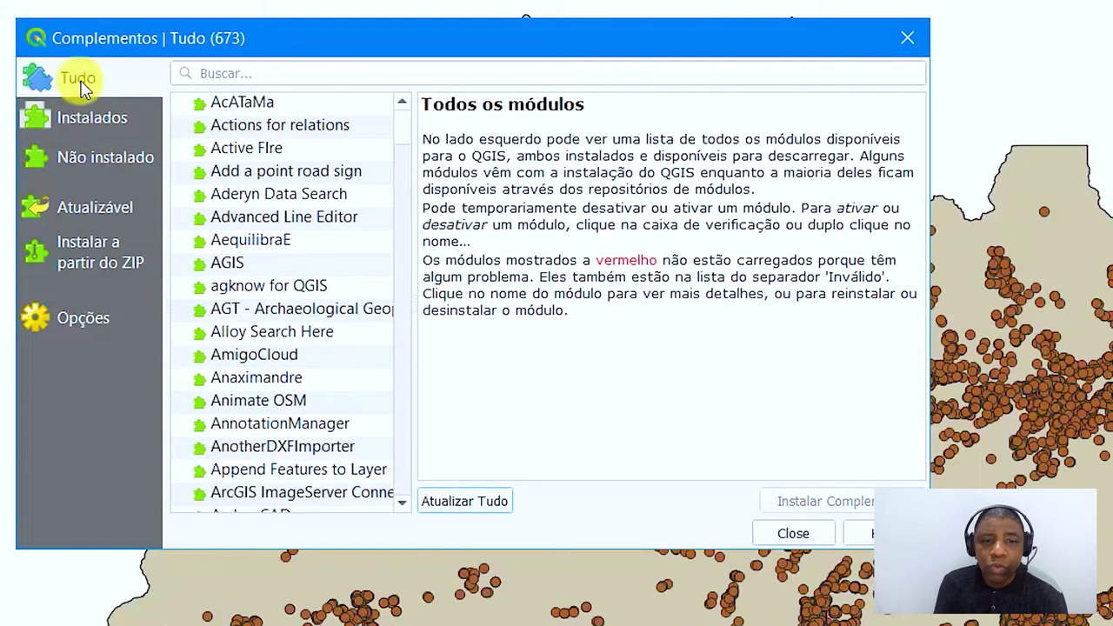
click(228, 75)
text(sprea)
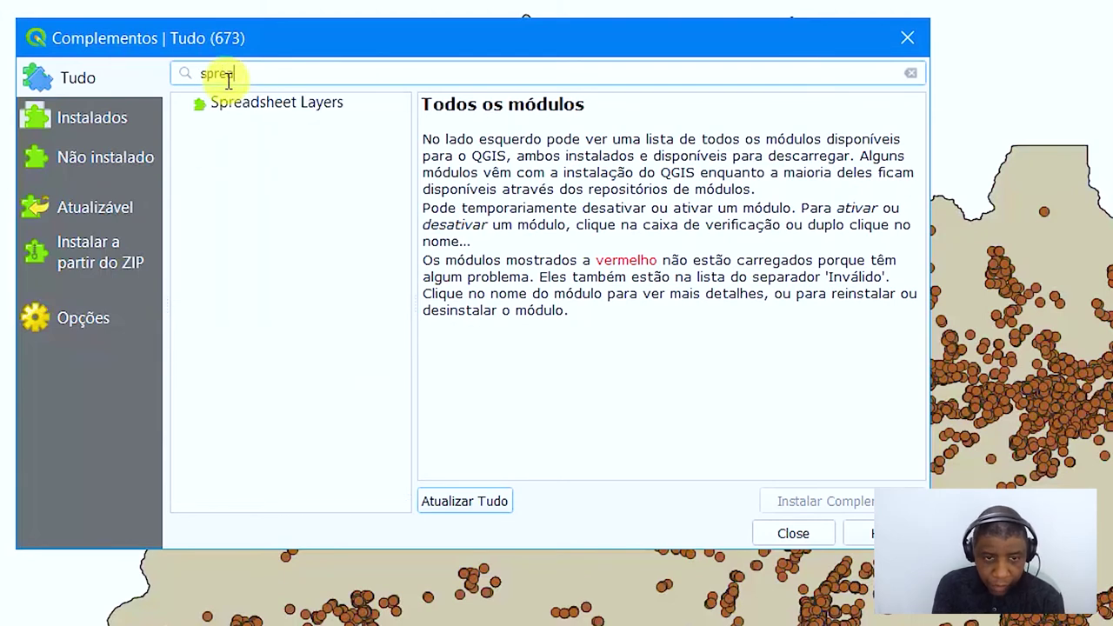
key(BackSpace)
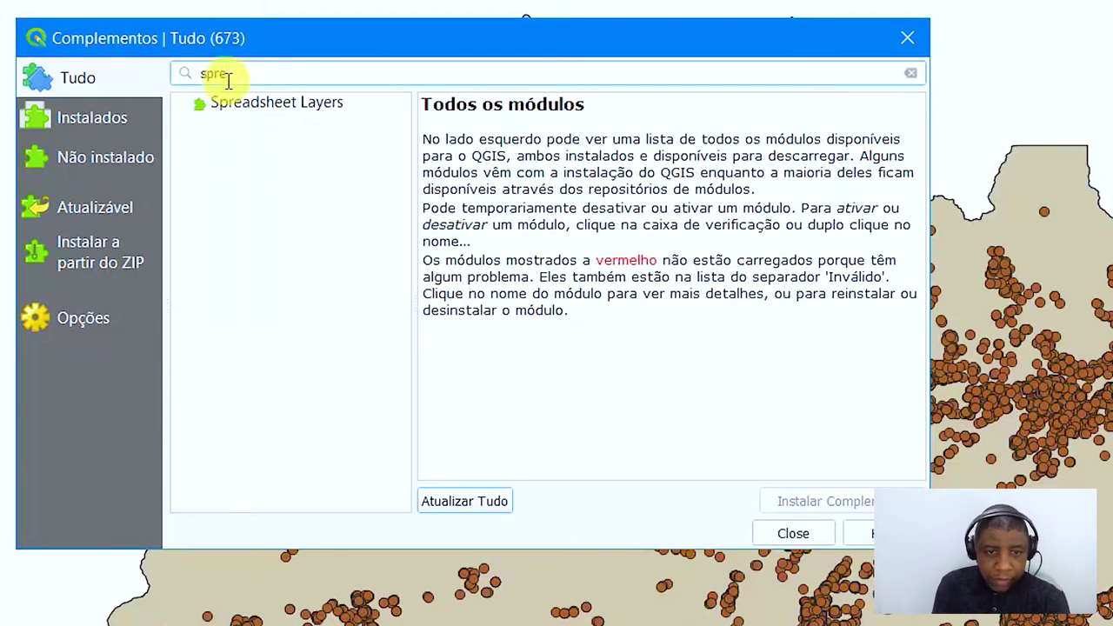
click(256, 106)
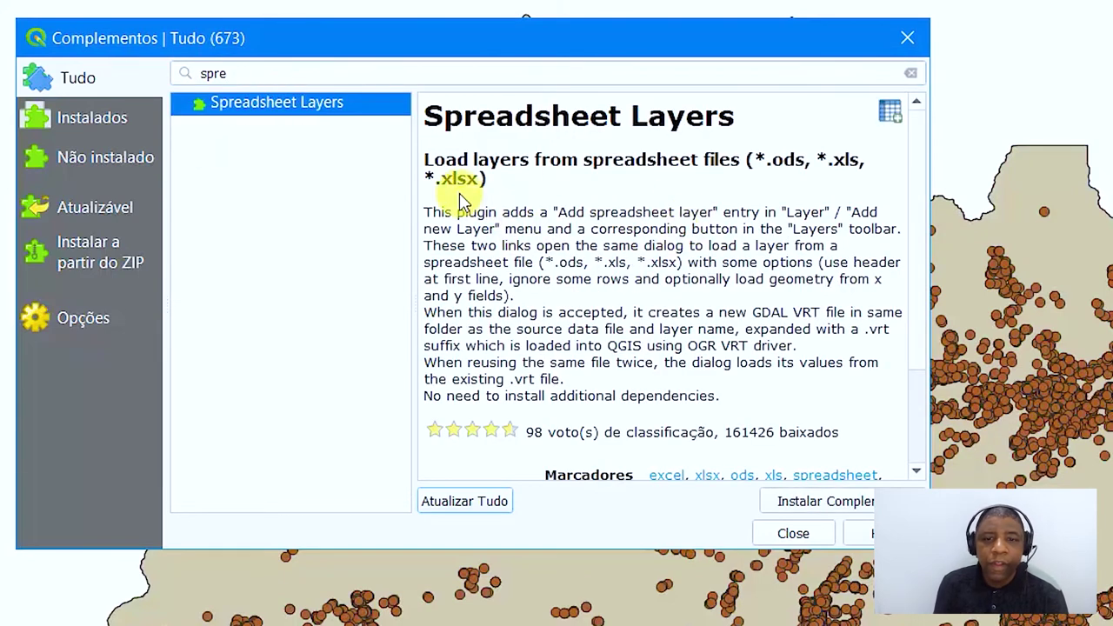
Step: Examine the Spreadsheet Layers description for its purpose and the spreadsheet file formats it supports
drag(476, 160, 740, 159)
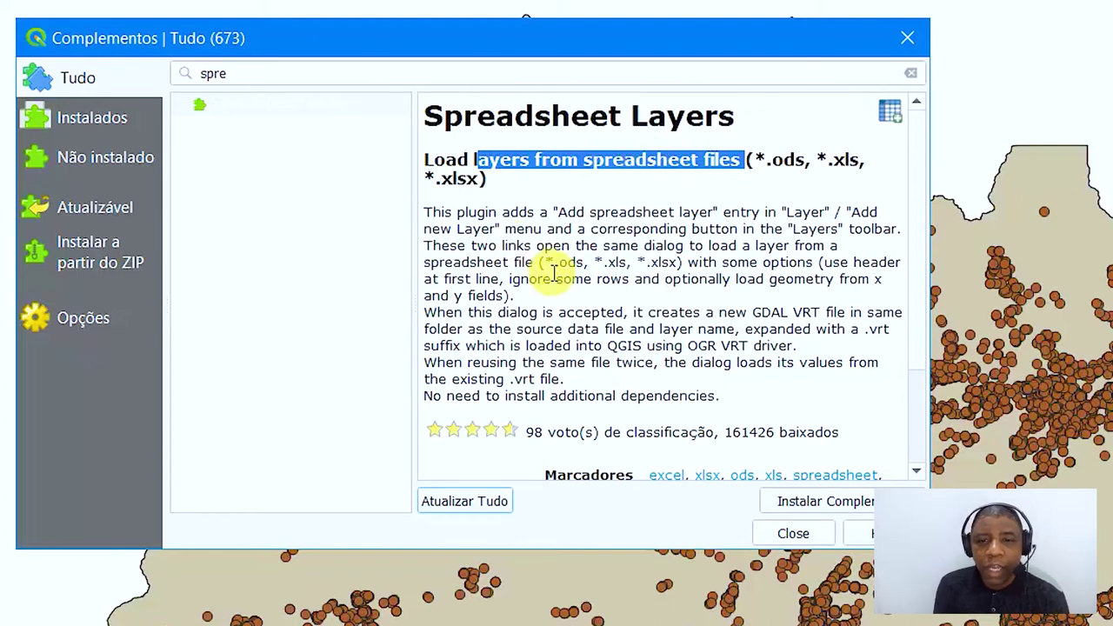
drag(766, 160, 805, 160)
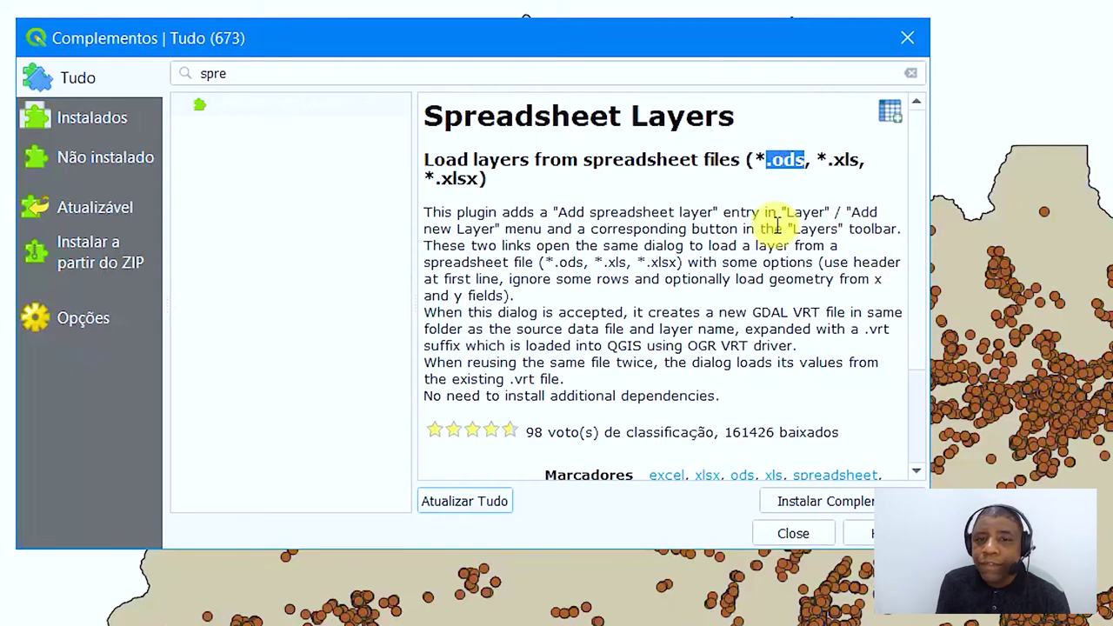
drag(467, 180, 485, 180)
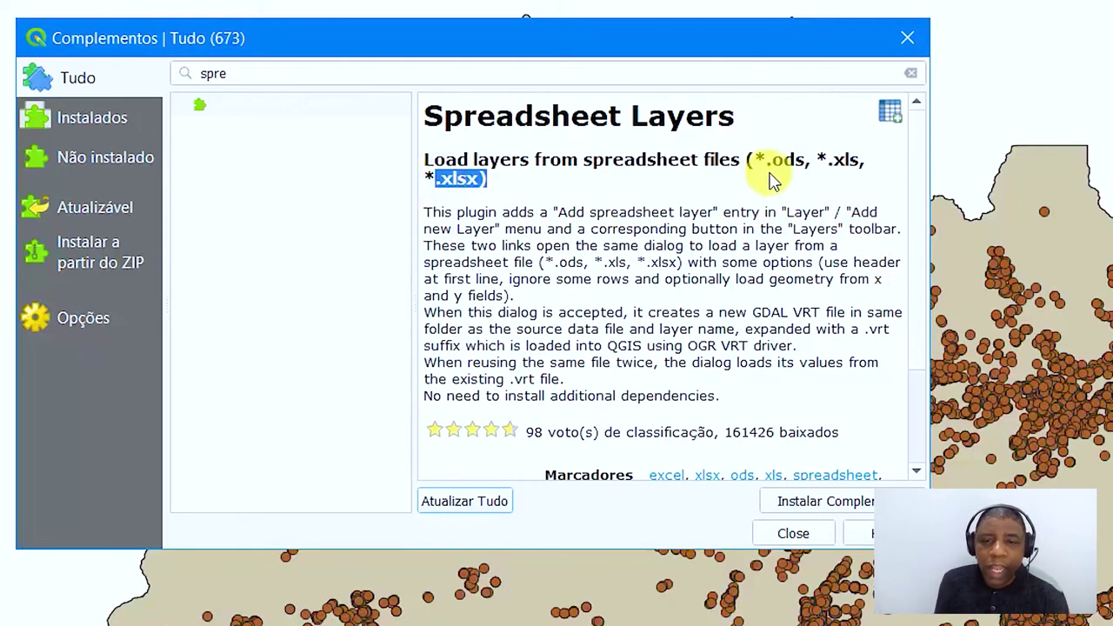
Step: Install the Spreadsheet Layers plugin and close the plugin manager
click(825, 502)
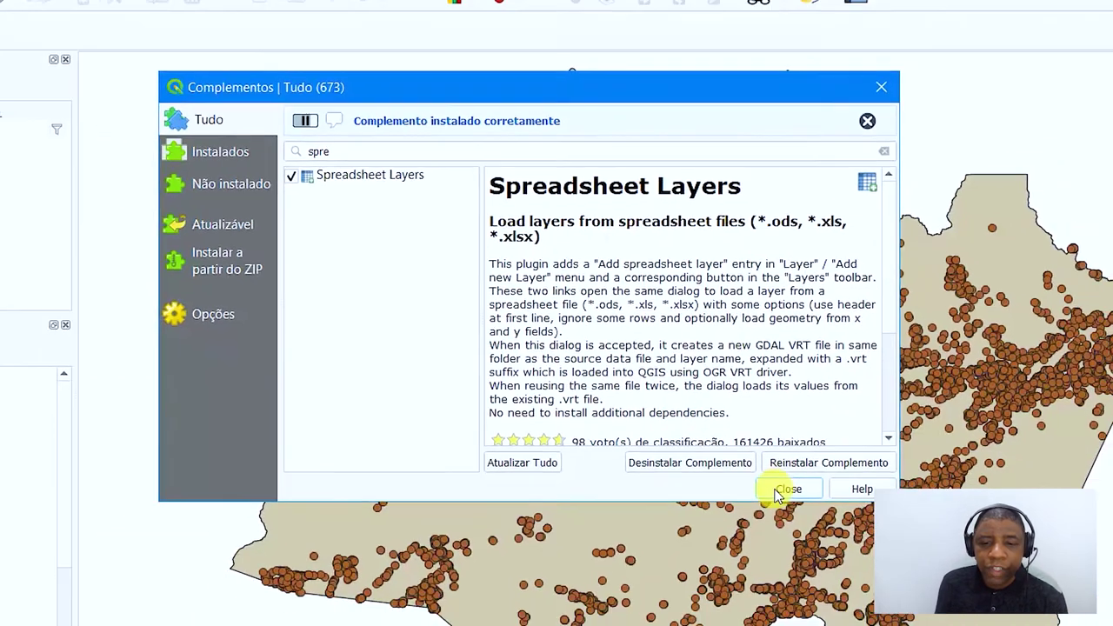
click(793, 533)
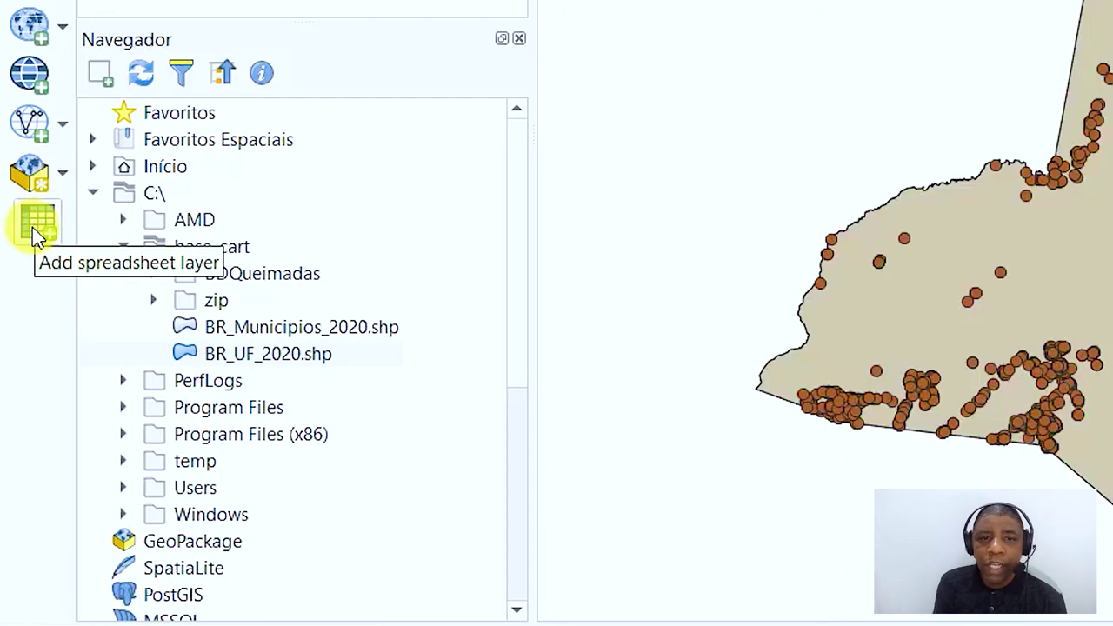
Step: Start a new spreadsheet layer and choose Focos_AM_Leitura_2020_2021.xlsx from the BDQueimadas\Excel folder as its source file
click(32, 227)
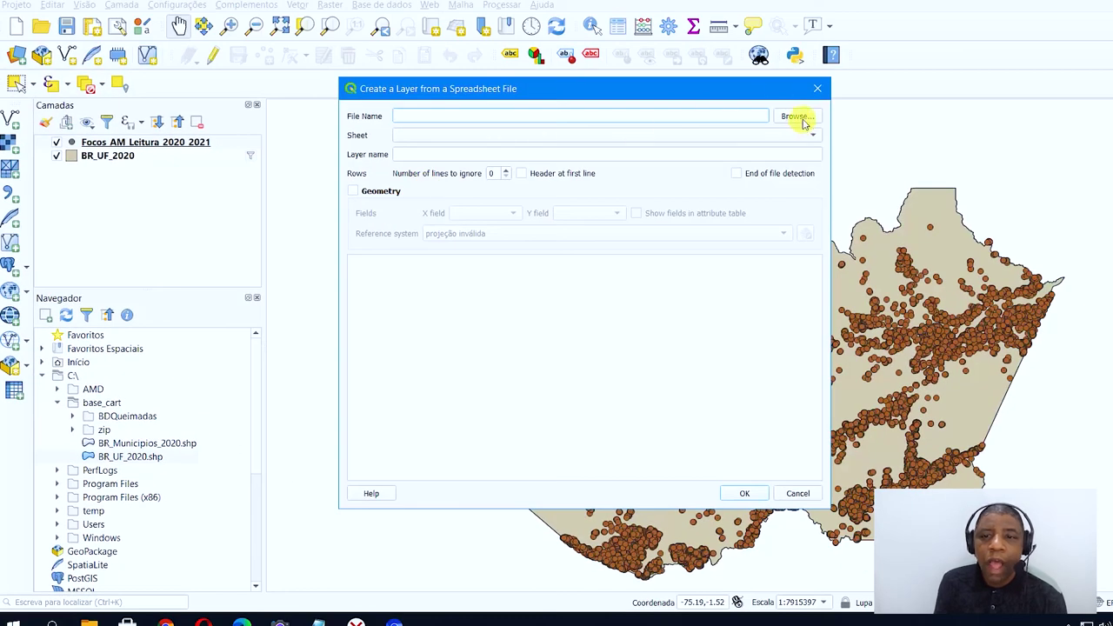
click(801, 116)
click(552, 139)
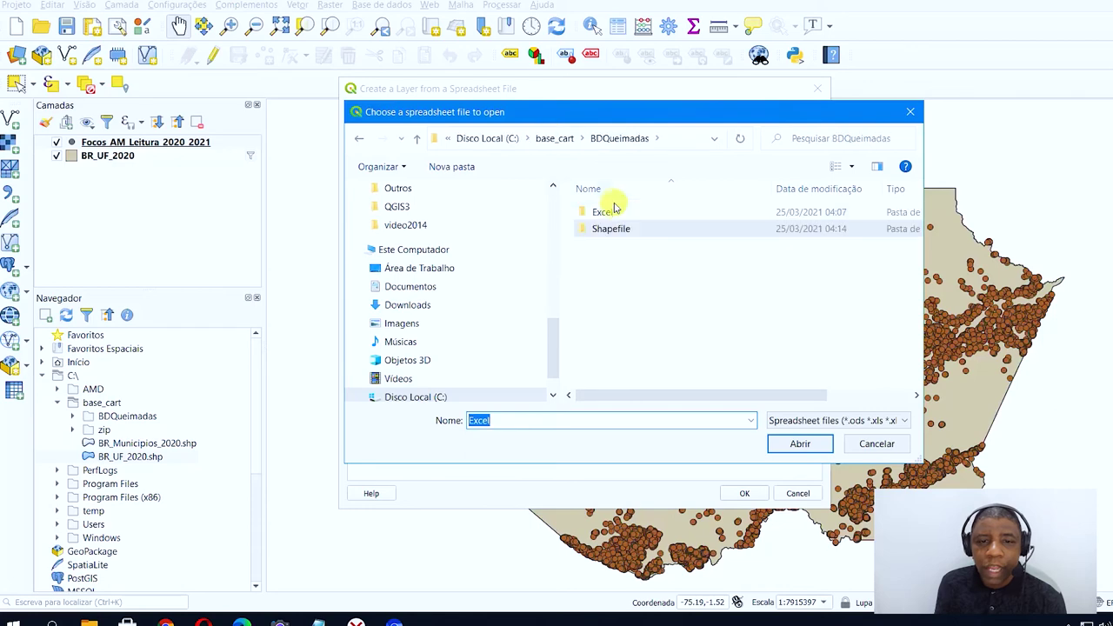
double_click(606, 211)
click(692, 222)
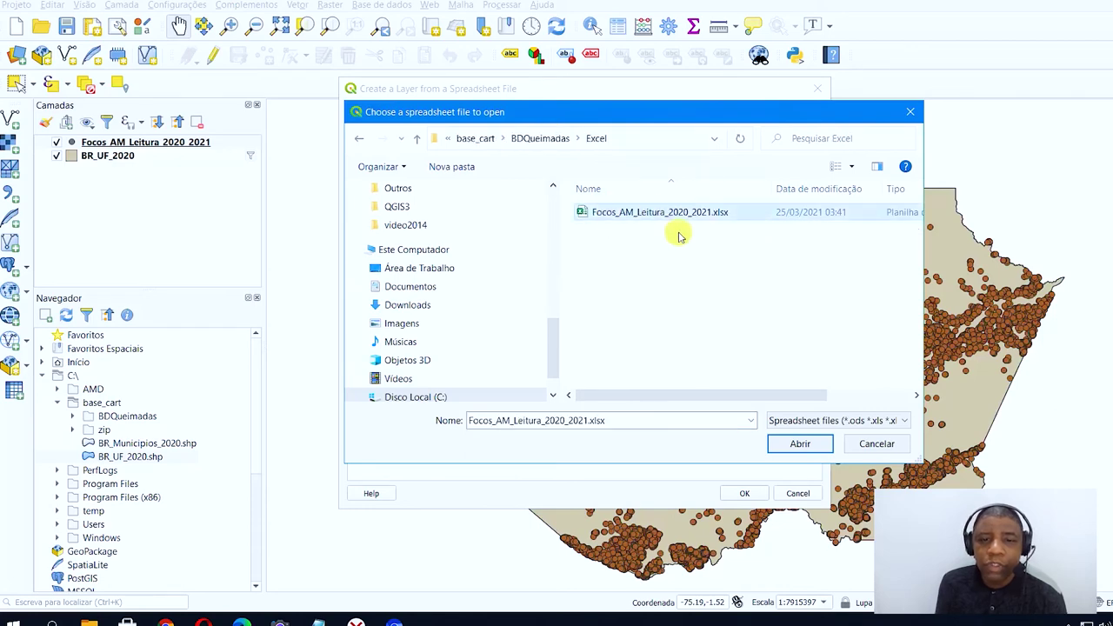
click(798, 445)
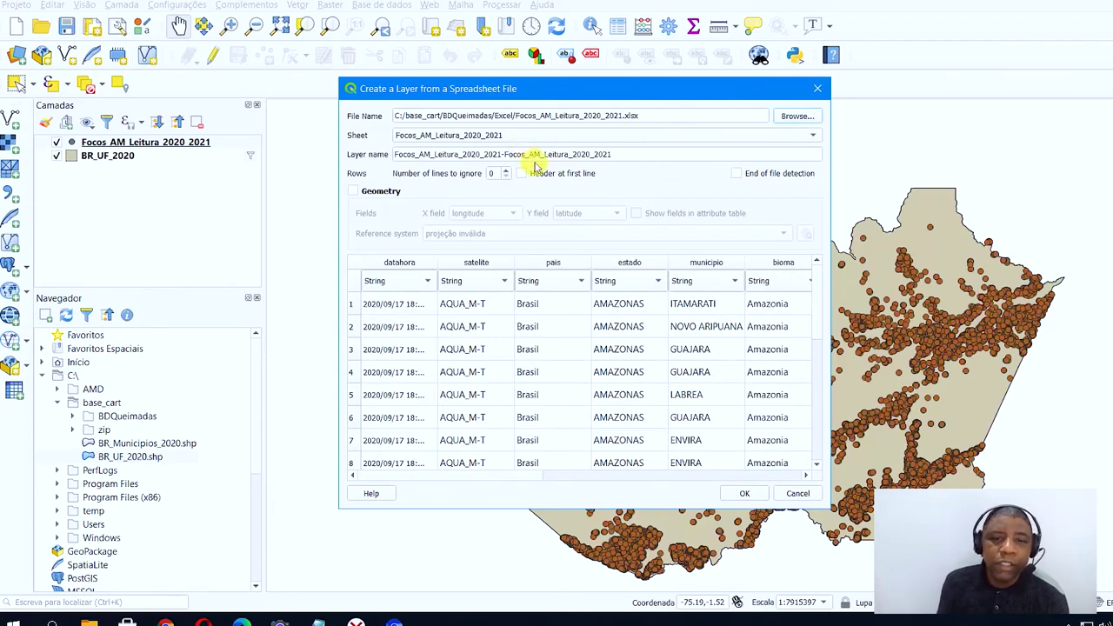
Step: Enable geometry from the longitude and latitude fields, set the reference system to EPSG:4674 - SIRGAS 2000, and create the layer
click(367, 195)
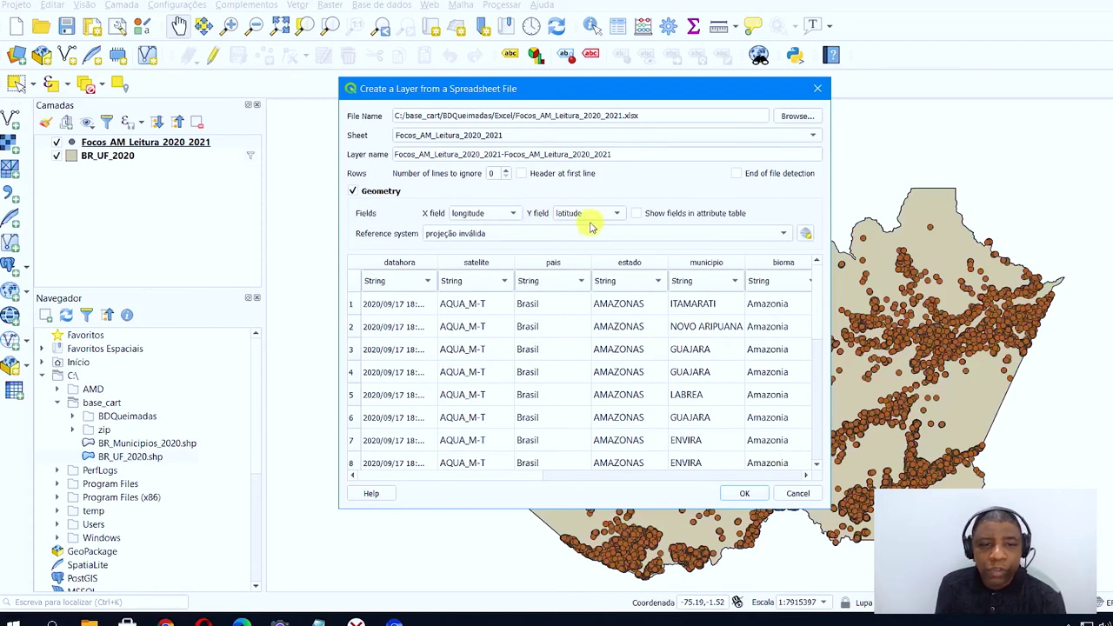
click(499, 235)
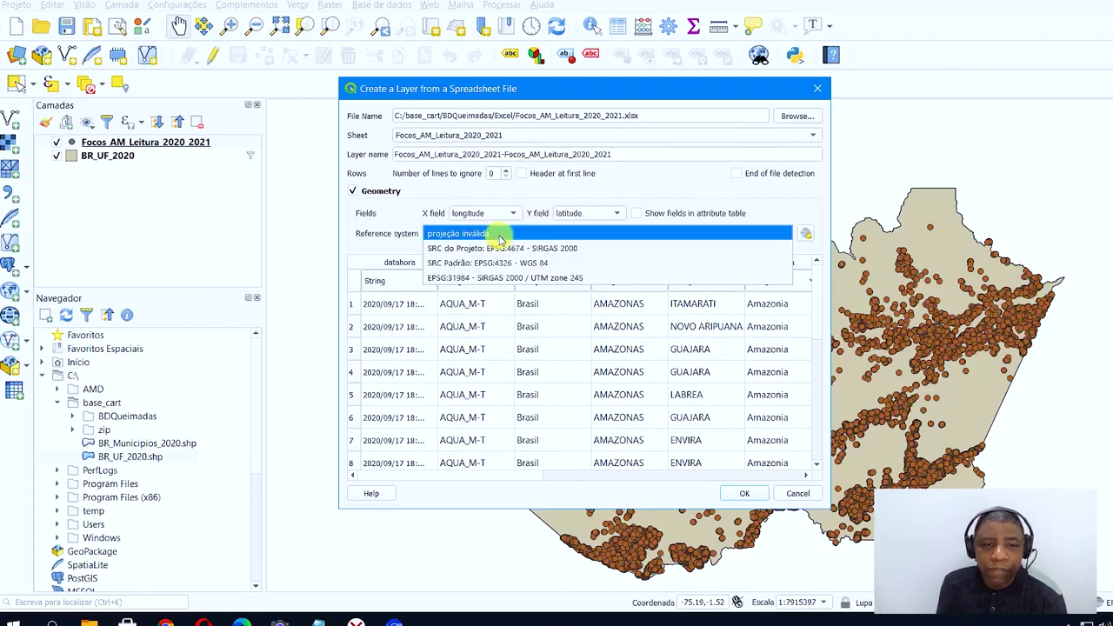
click(572, 250)
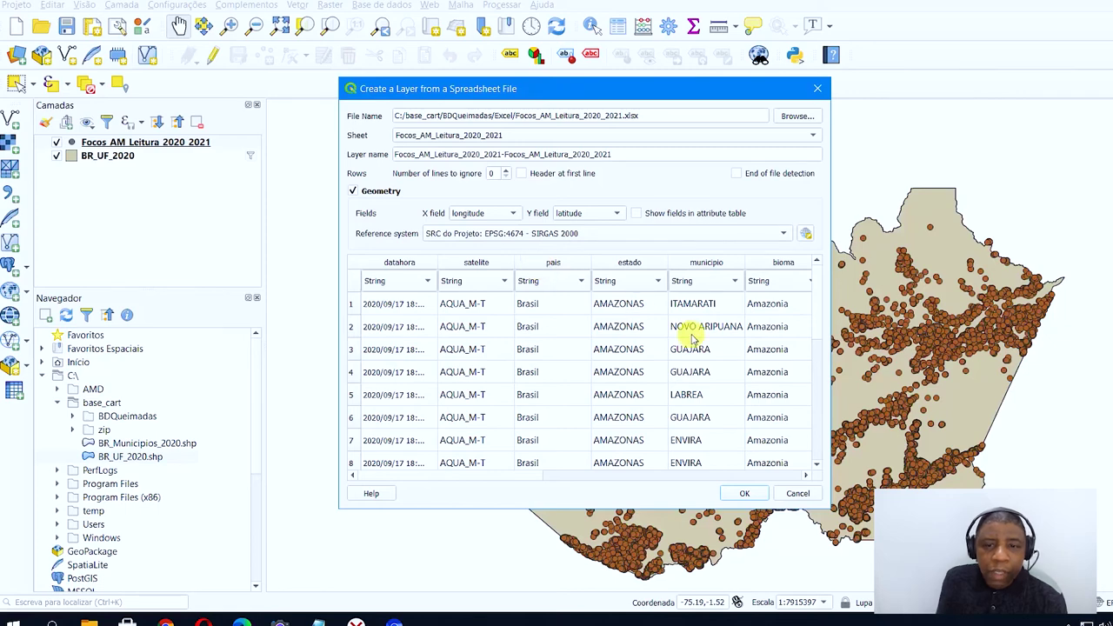
click(744, 494)
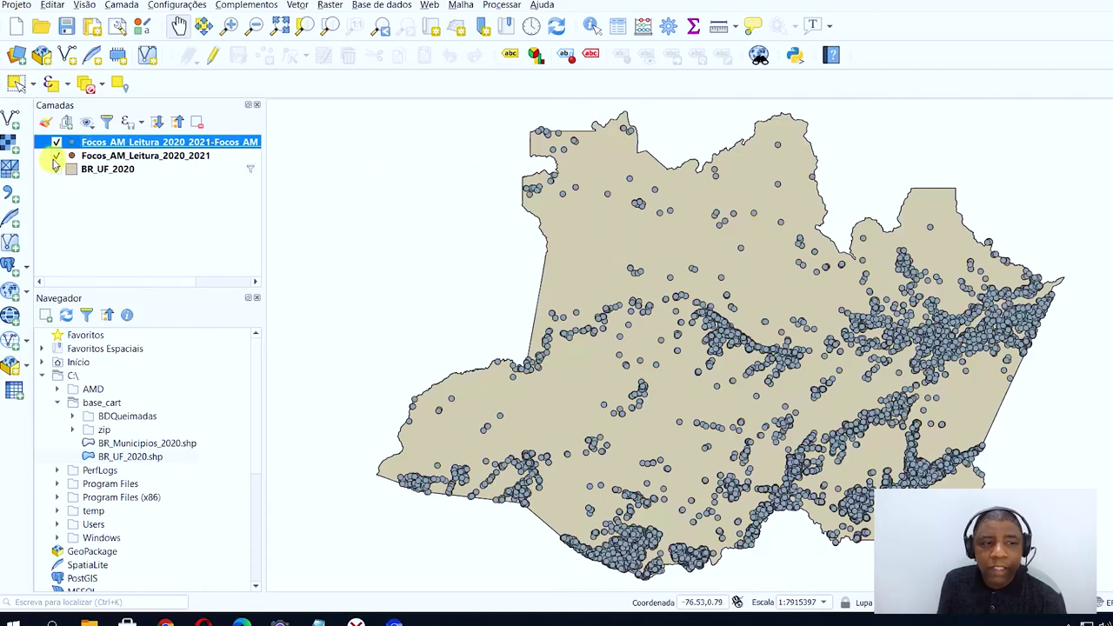
Step: Hide the Focos_AM_Leitura_2020_2021 shapefile layer and open the spreadsheet layer's attribute table in a floating window
click(56, 156)
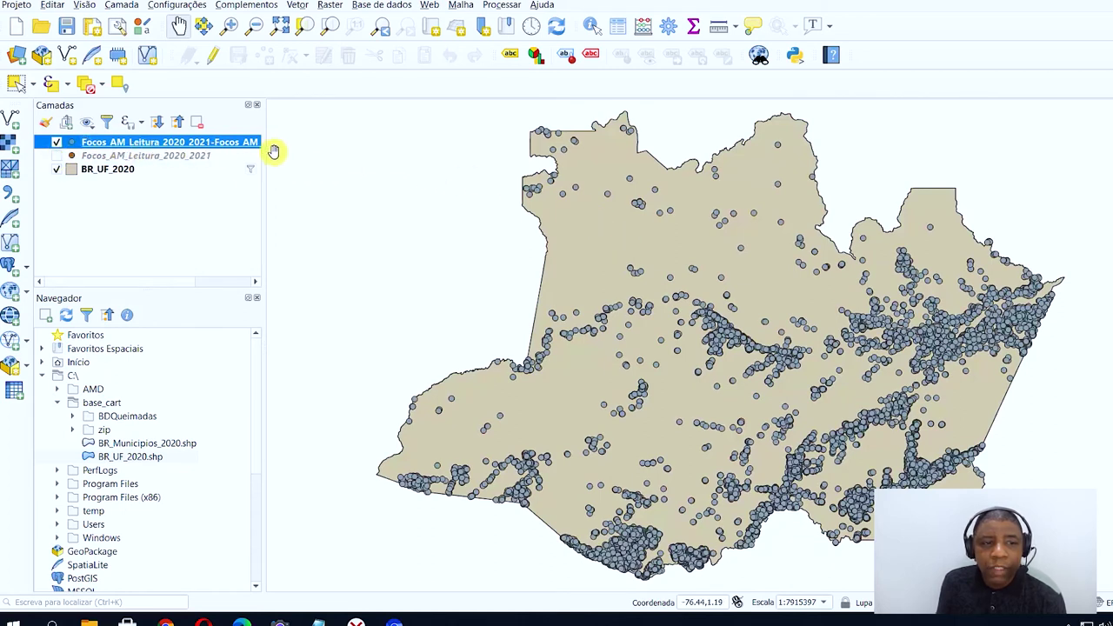
drag(263, 153, 293, 159)
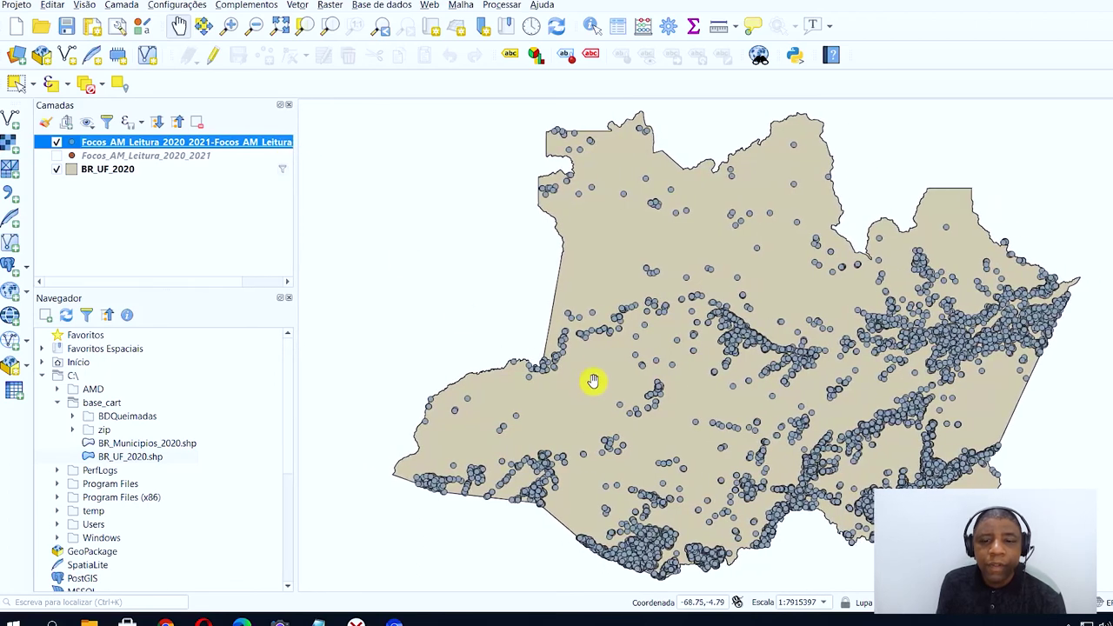
click(617, 33)
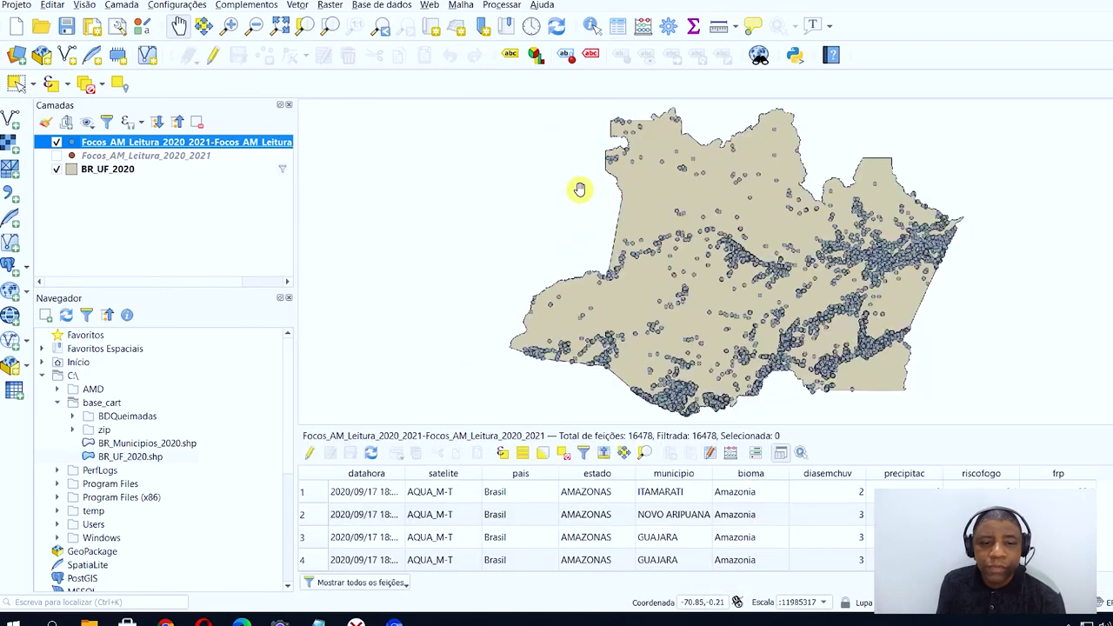
click(780, 452)
drag(466, 185, 676, 194)
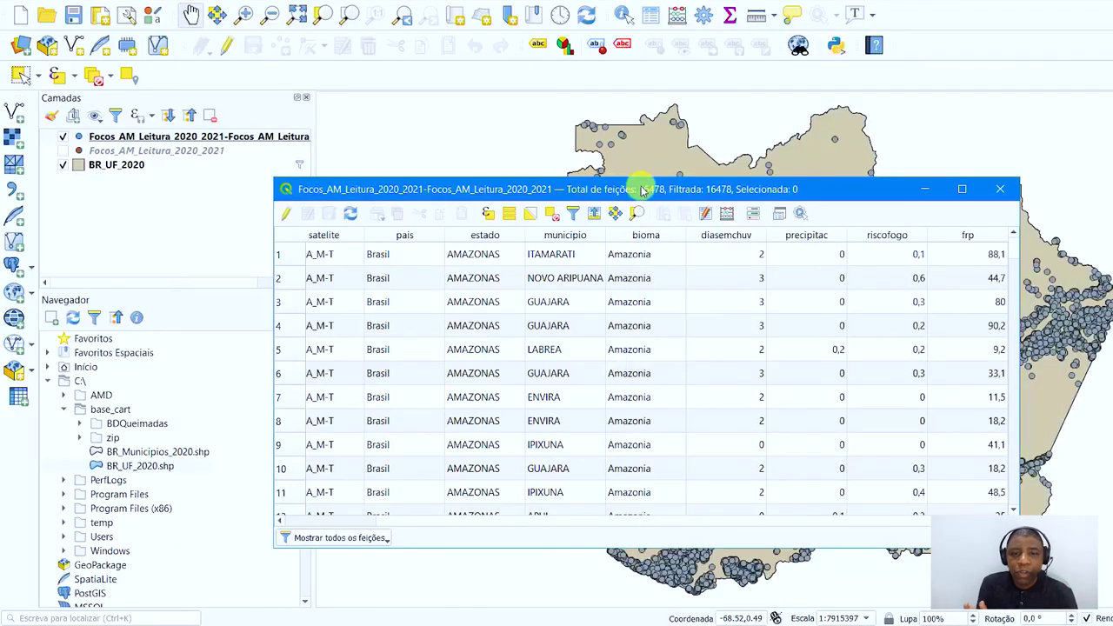
Step: Start exporting the spreadsheet layer's features, with MS Office Open XML [XLSX] as the output format
click(257, 139)
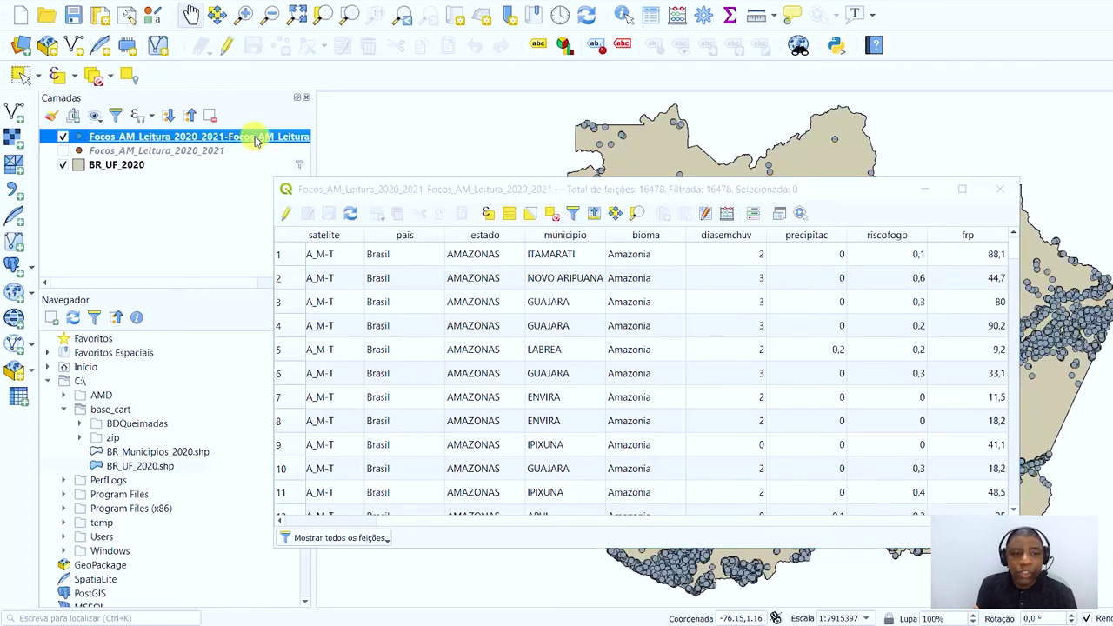
right_click(257, 139)
mouse_move(362, 422)
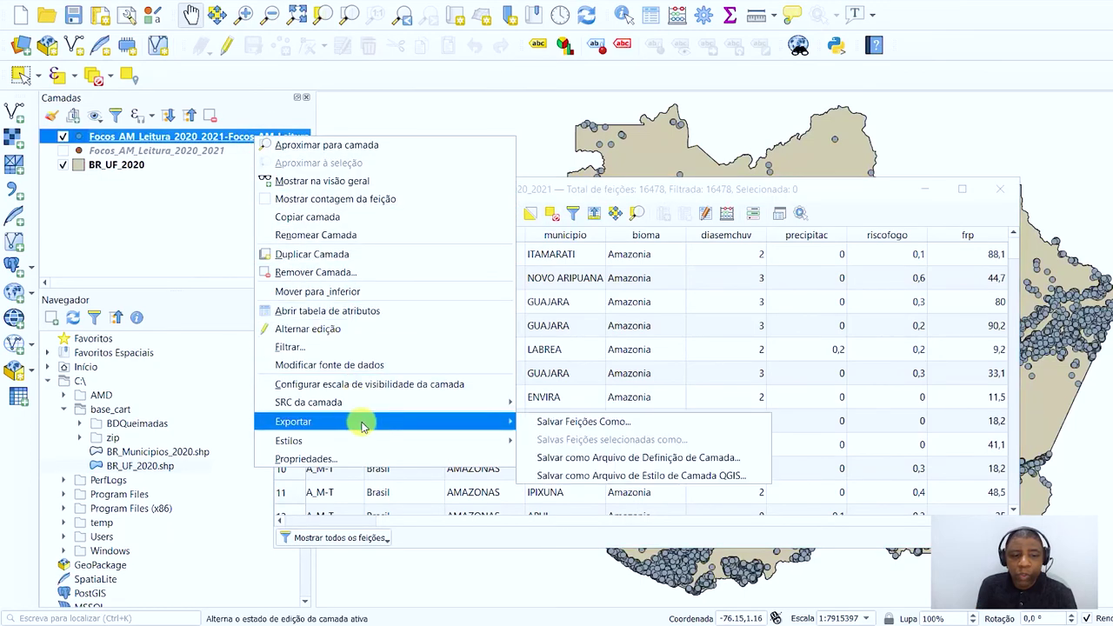
click(638, 426)
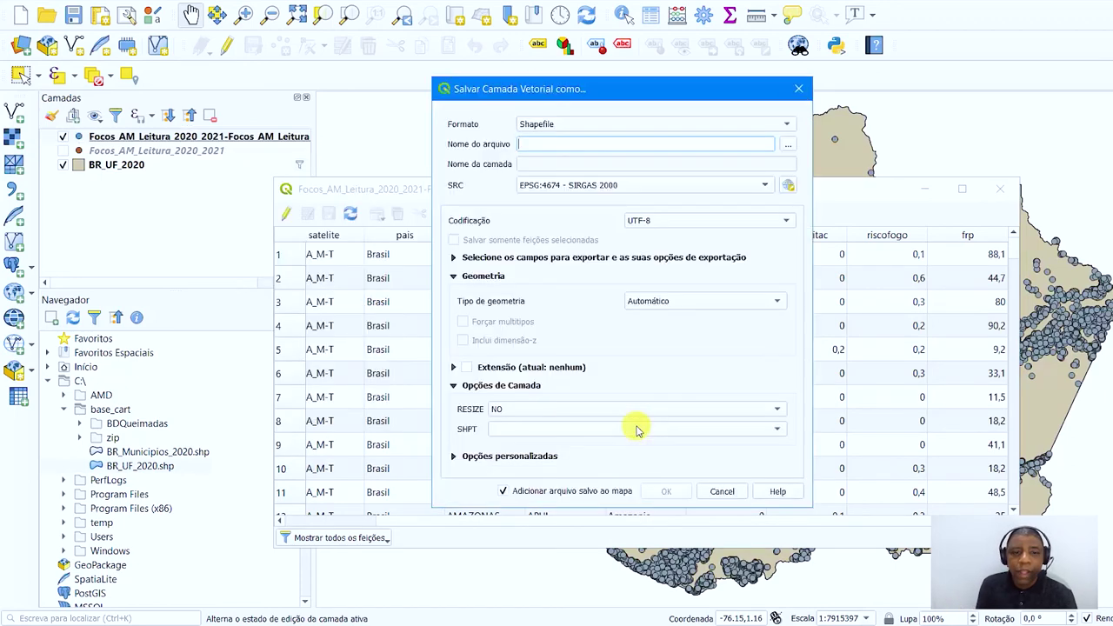
click(604, 126)
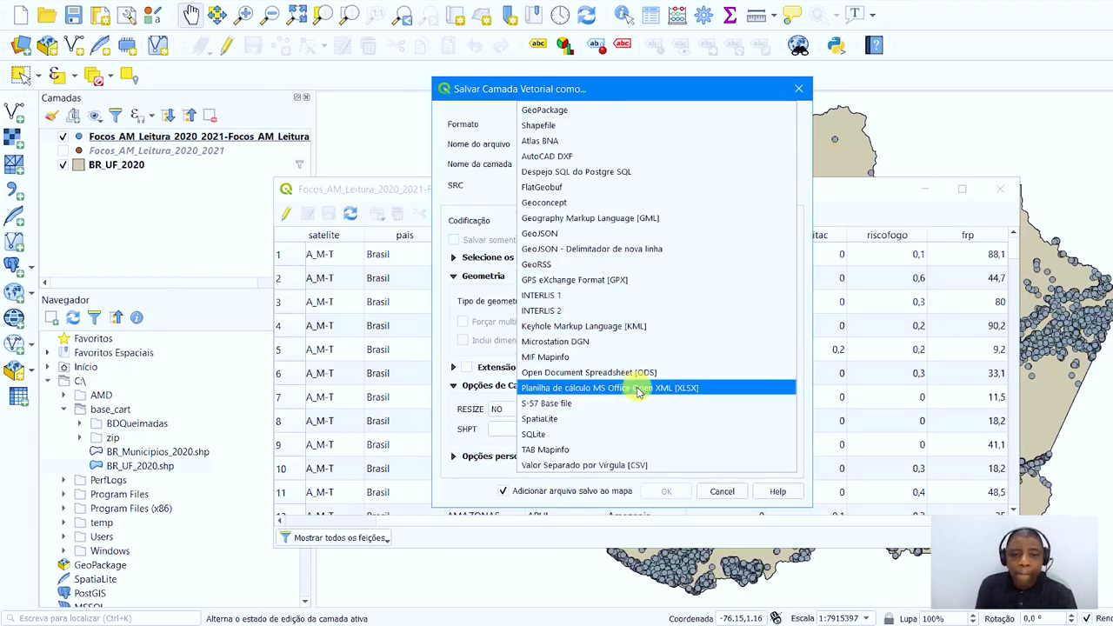
click(704, 394)
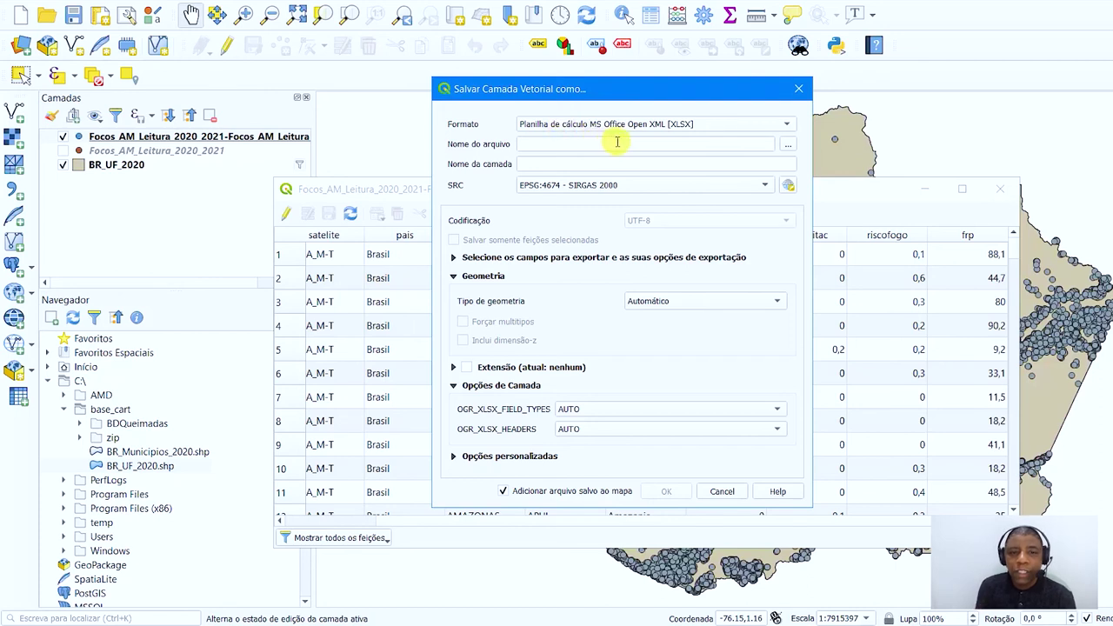
Step: Browse to the BDQueimadas\Excel folder for the output and reuse the name Focos_AM_Leitura_2020_2021.xlsx as a starting point
click(783, 147)
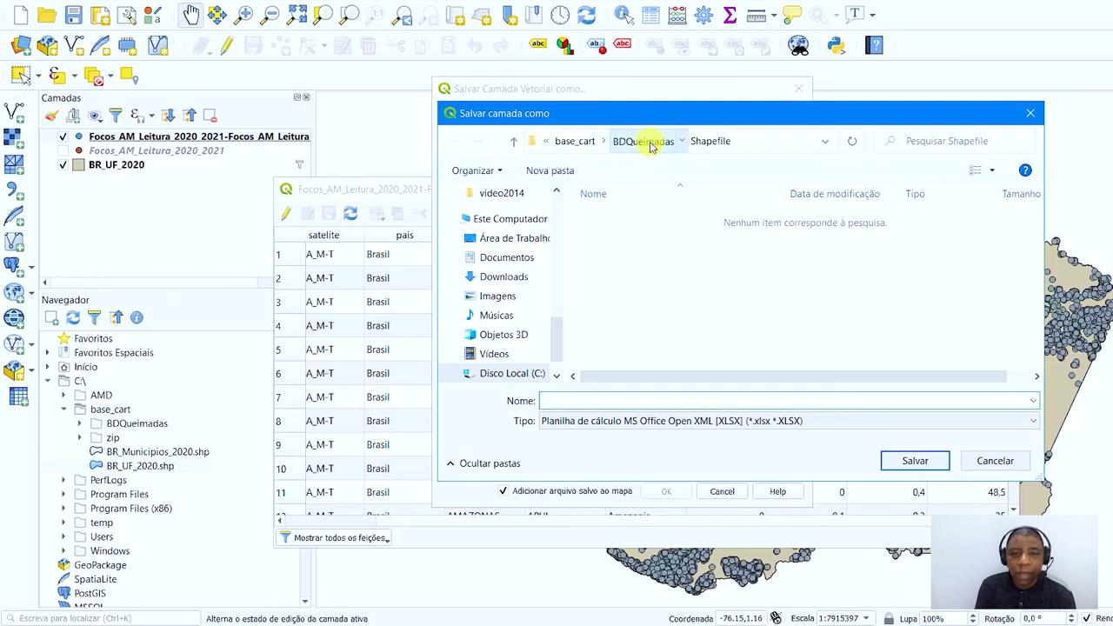
click(650, 144)
double_click(603, 218)
click(658, 226)
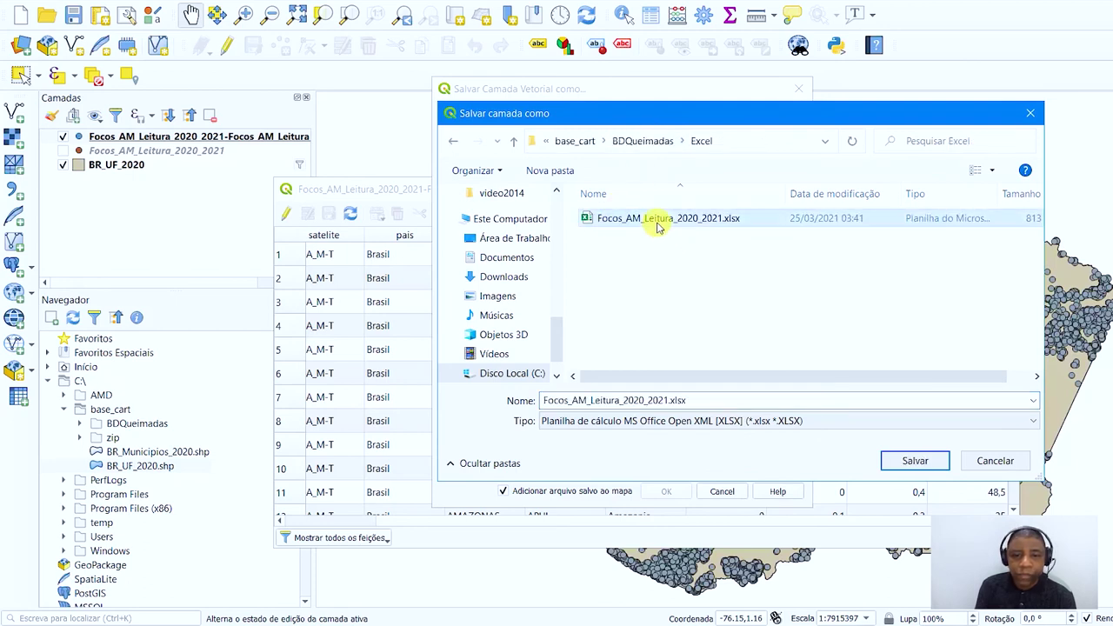
Step: Shorten the output file name to Focos_AM_2020_2021.xlsx and export the layer without adding it to the map
double_click(586, 400)
click(600, 400)
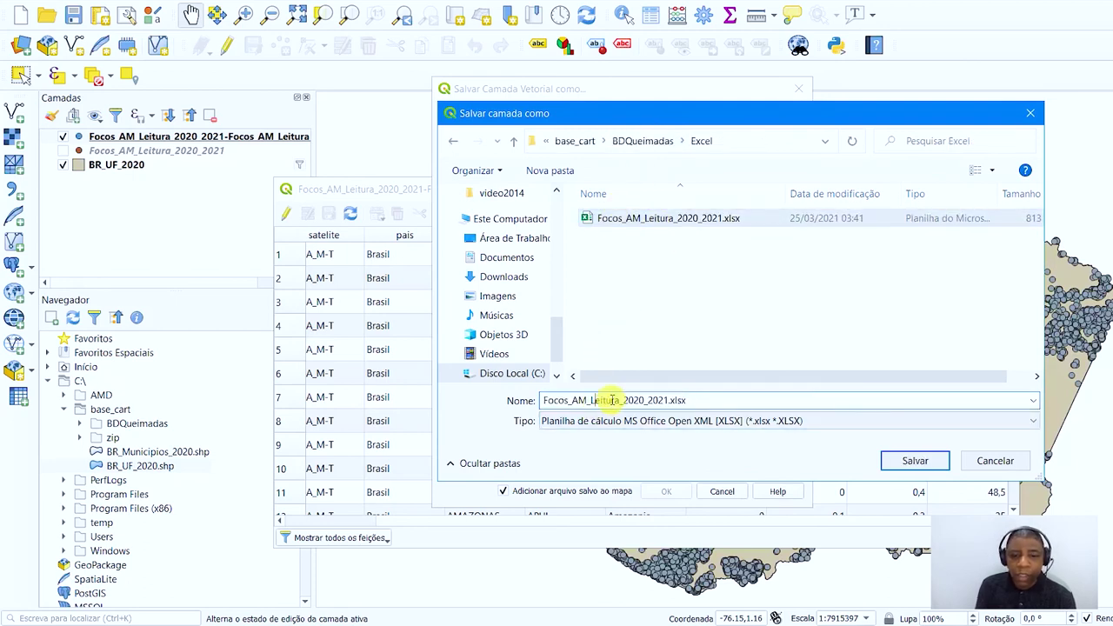
key(Delete)
key(Delete)
key(Delete)
key(Delete)
key(Delete)
key(Delete)
key(Delete)
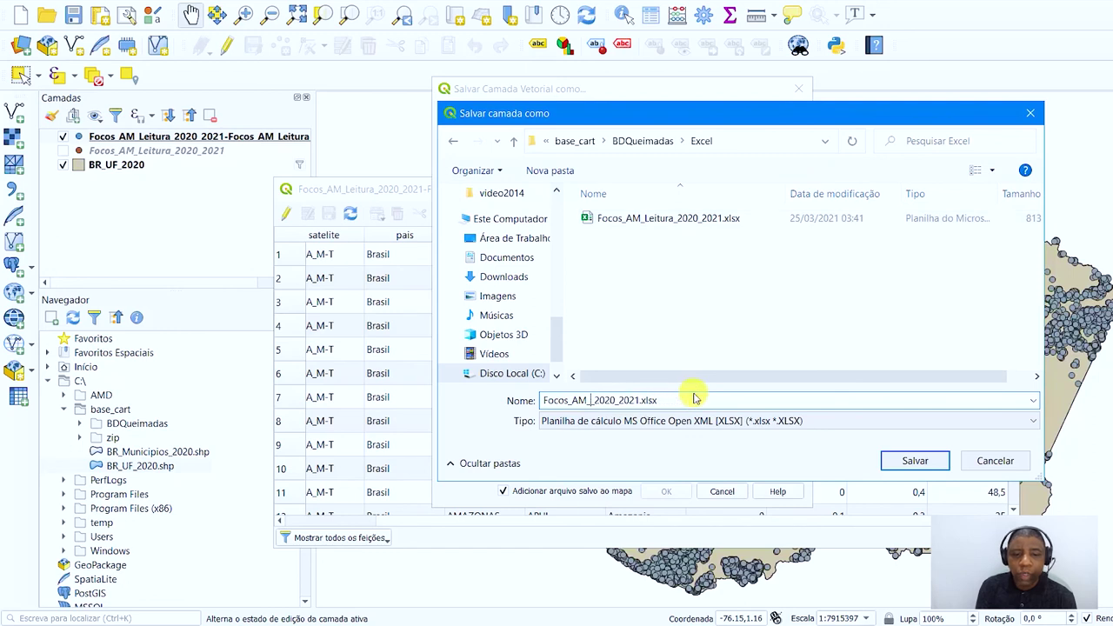
key(Delete)
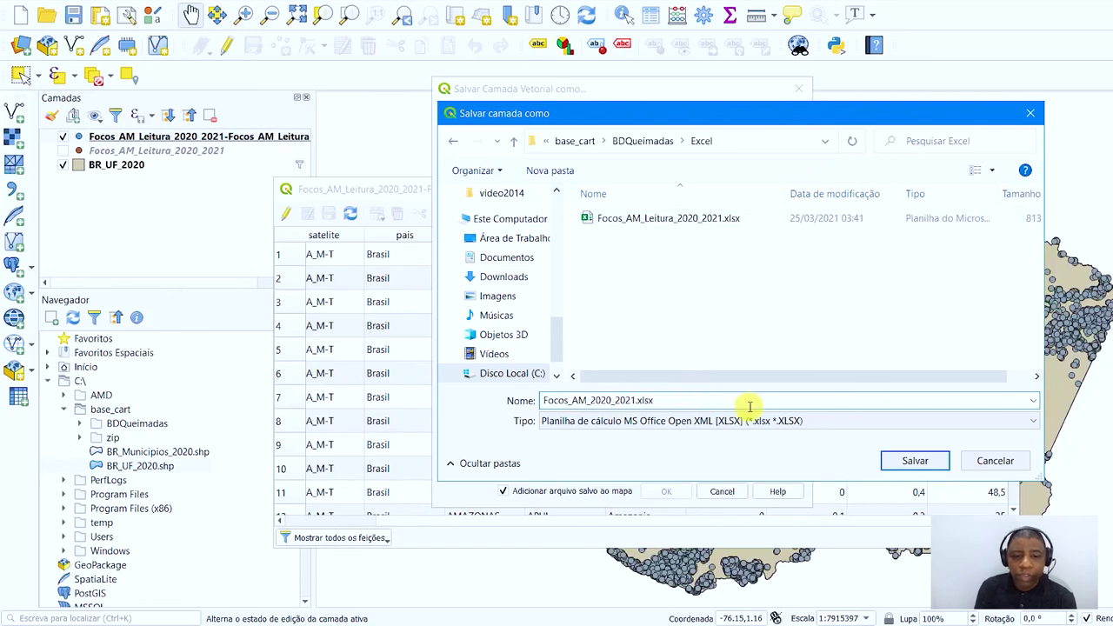
click(918, 461)
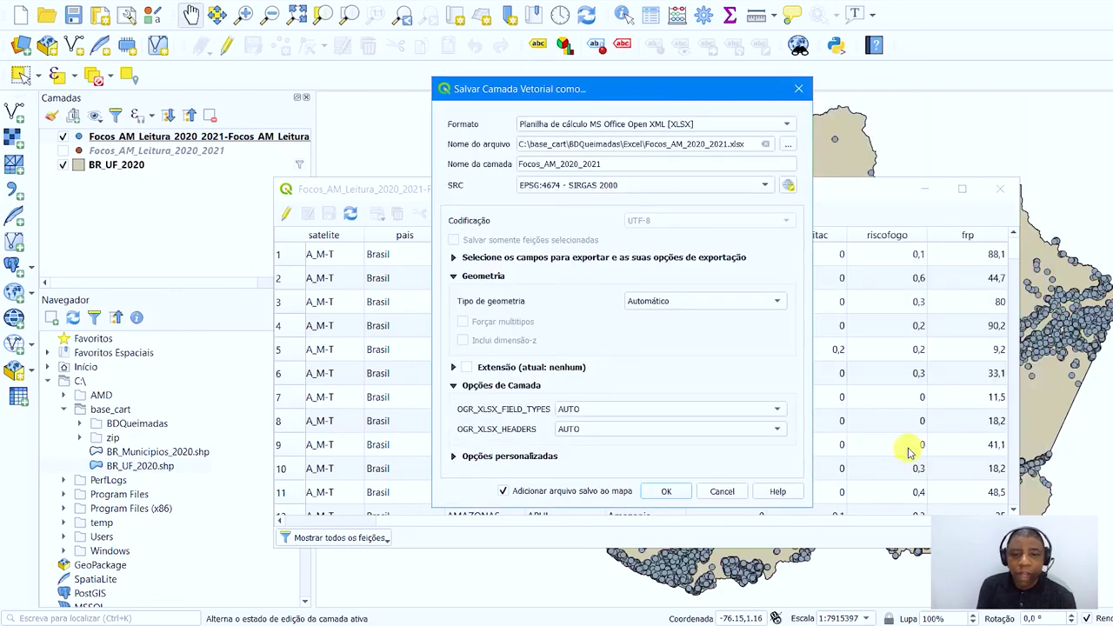
click(539, 493)
click(667, 493)
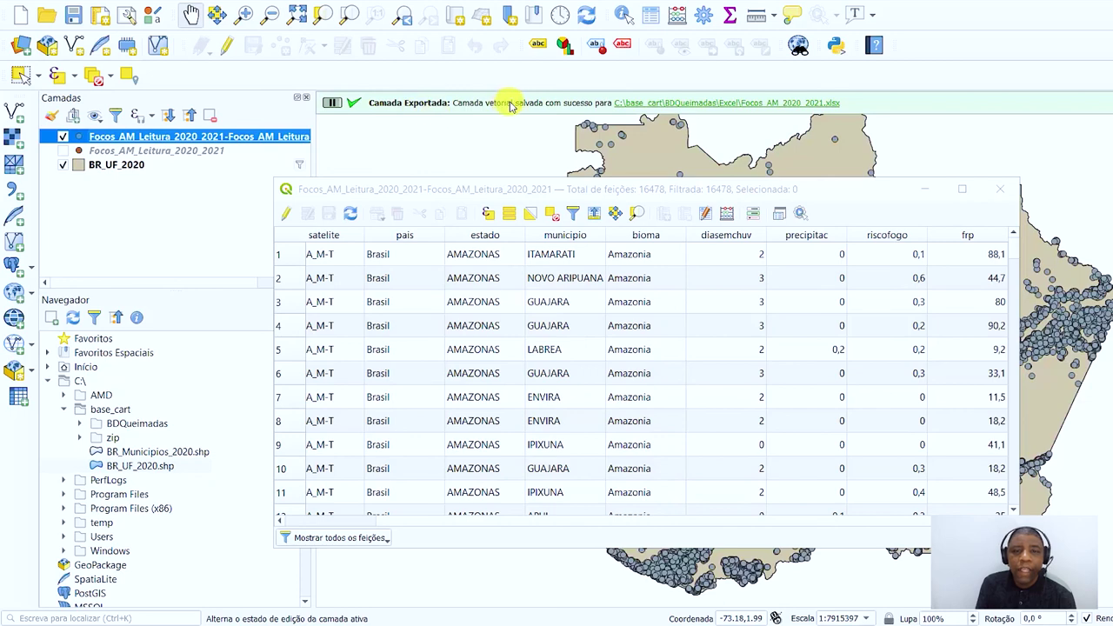
Step: Open the export's destination folder and view Focos_AM_2020_2021.xlsx in Excel
click(733, 106)
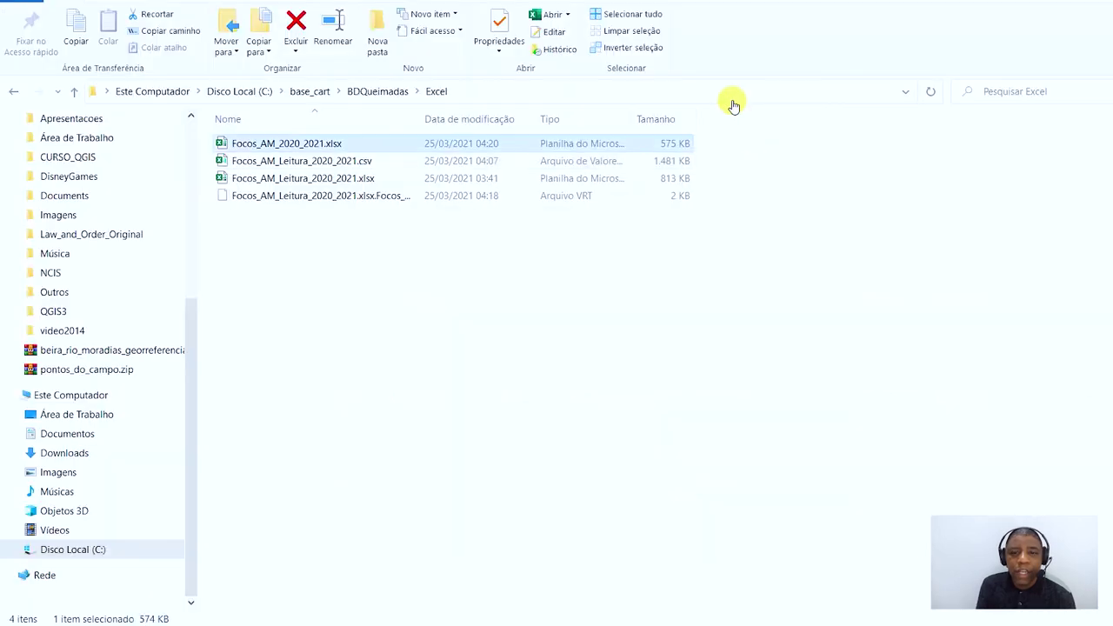
double_click(333, 143)
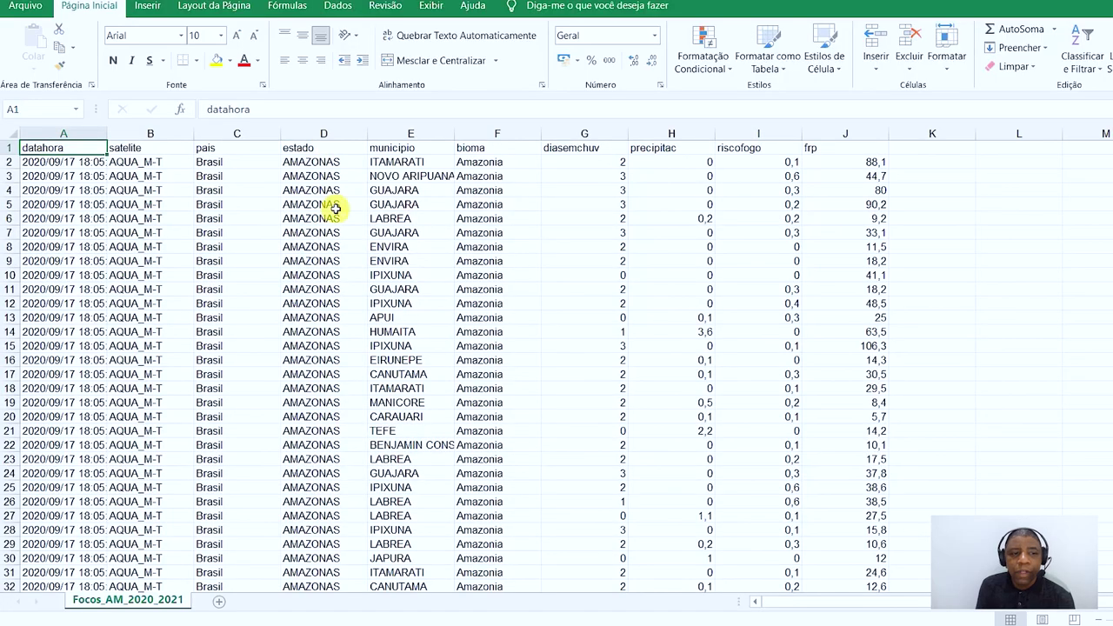